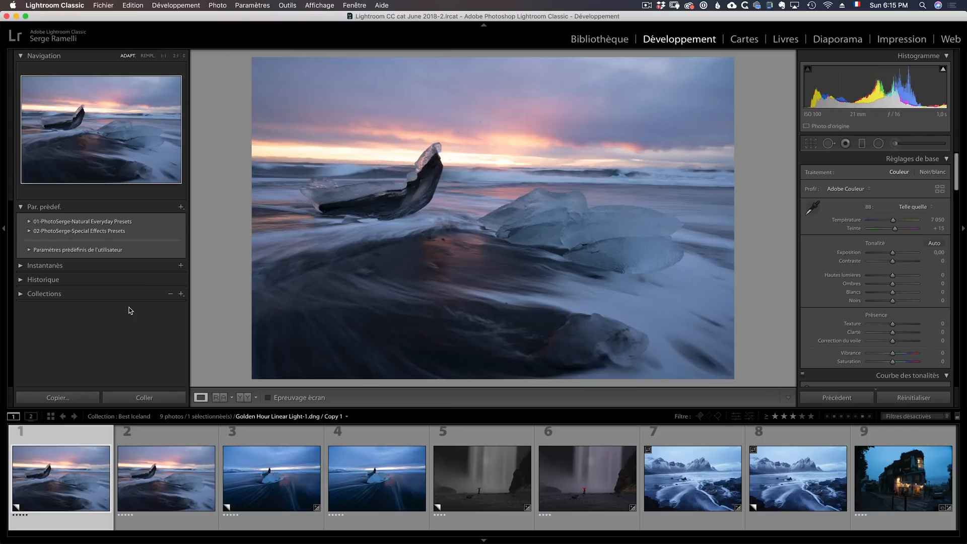
- Switch to Chrome to look over the free presets download page, and return to Lightroom Classic
key("super+Tab")
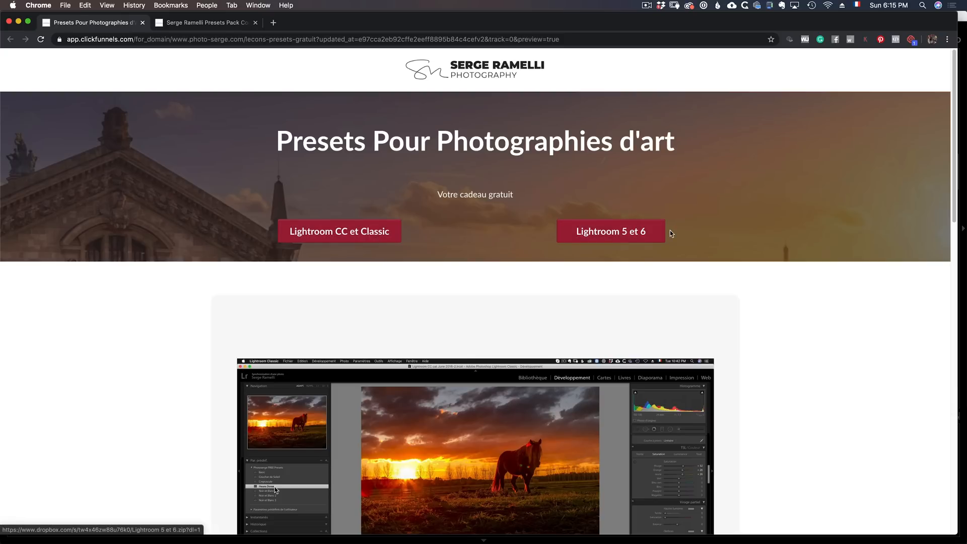
scroll(673, 233, "down", 5)
scroll(473, 216, "up", 5)
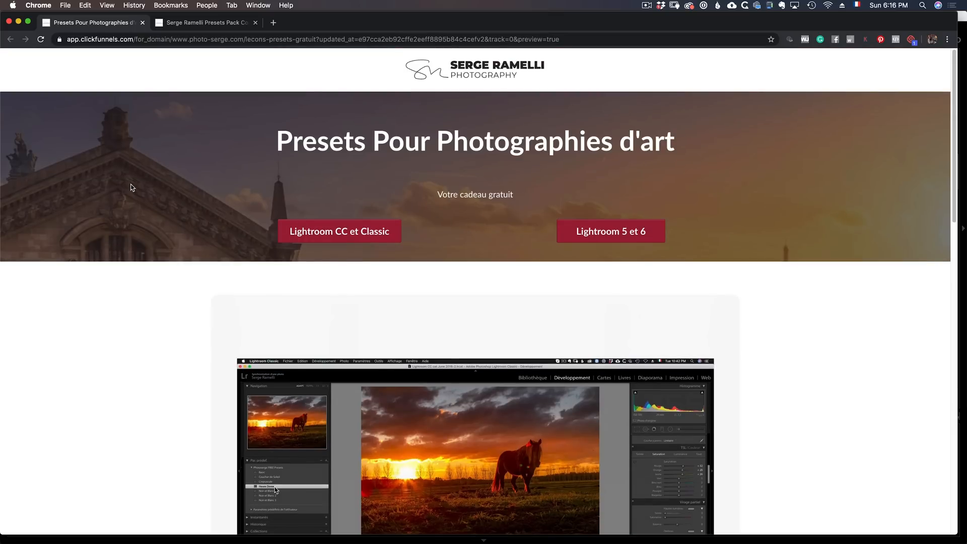
key("super+Tab")
key("super+Tab")
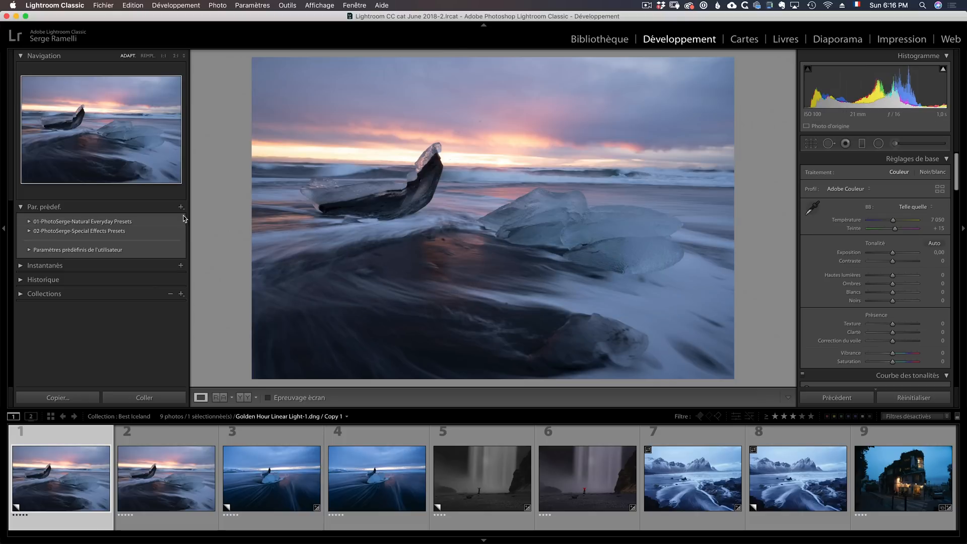
- Import the develop presets from the file Lightroom CC et Classic.zip on the Bureau
left_click(181, 208)
left_click(222, 225)
left_click(230, 84)
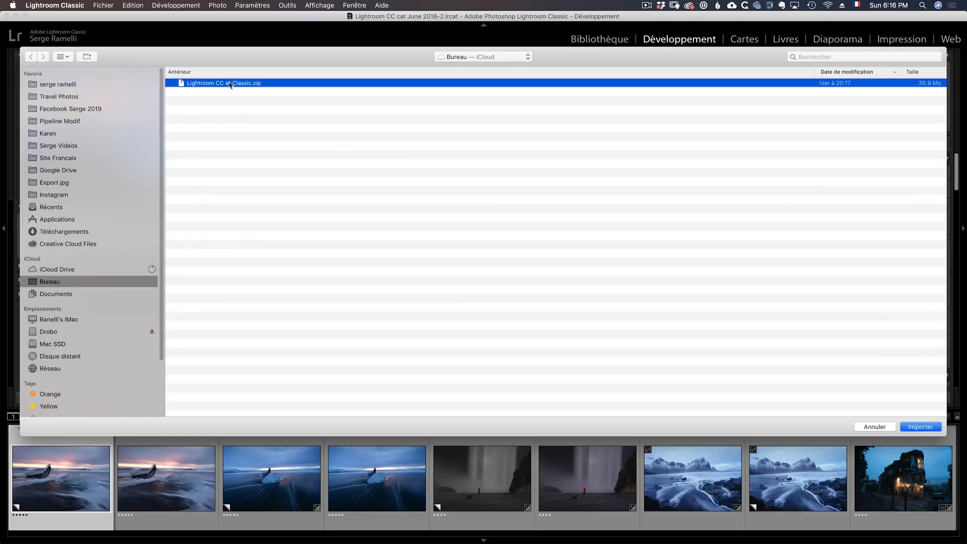
left_click(921, 427)
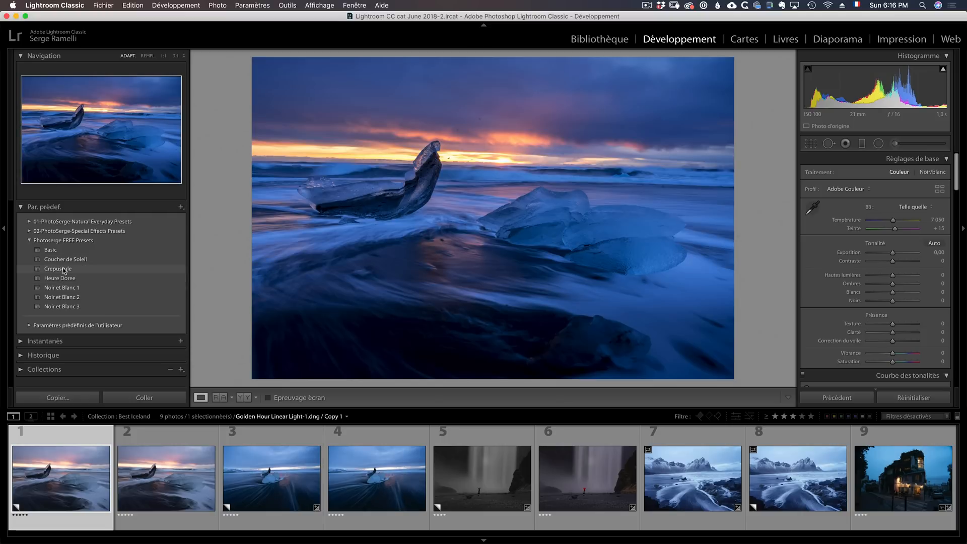
- Apply the Crepuscule preset from Photoserge FREE Presets to the first photo and set Noirs to −27
left_click(67, 270)
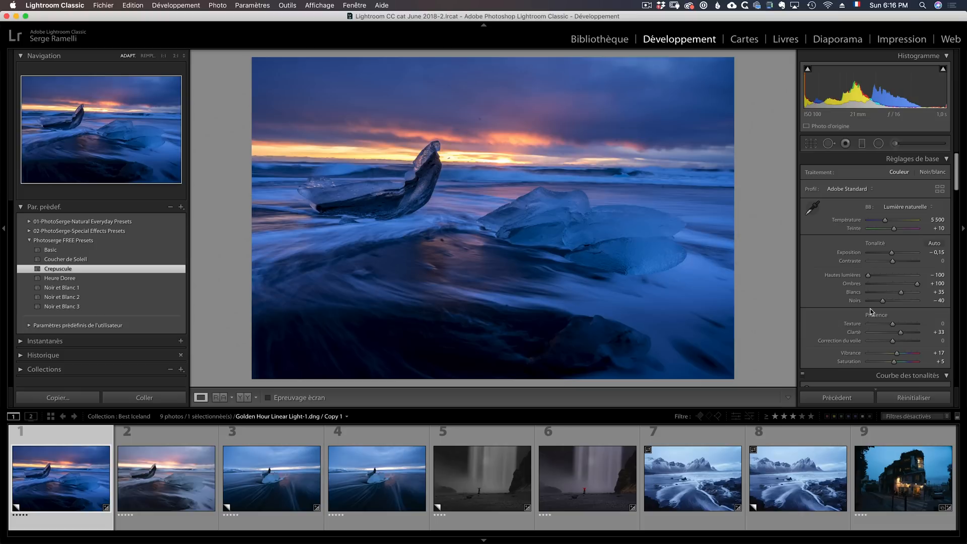
left_click_drag(883, 300, 881, 300)
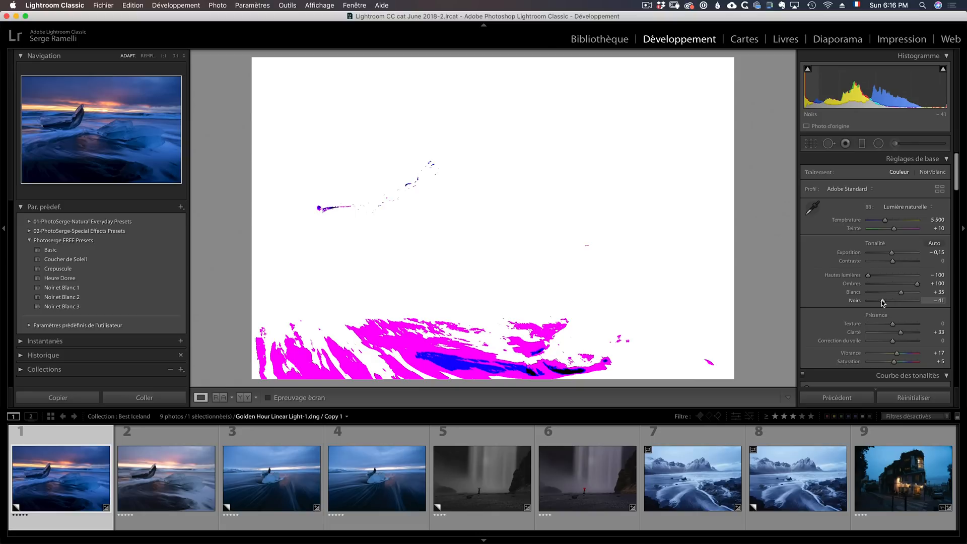
left_click_drag(881, 300, 886, 302)
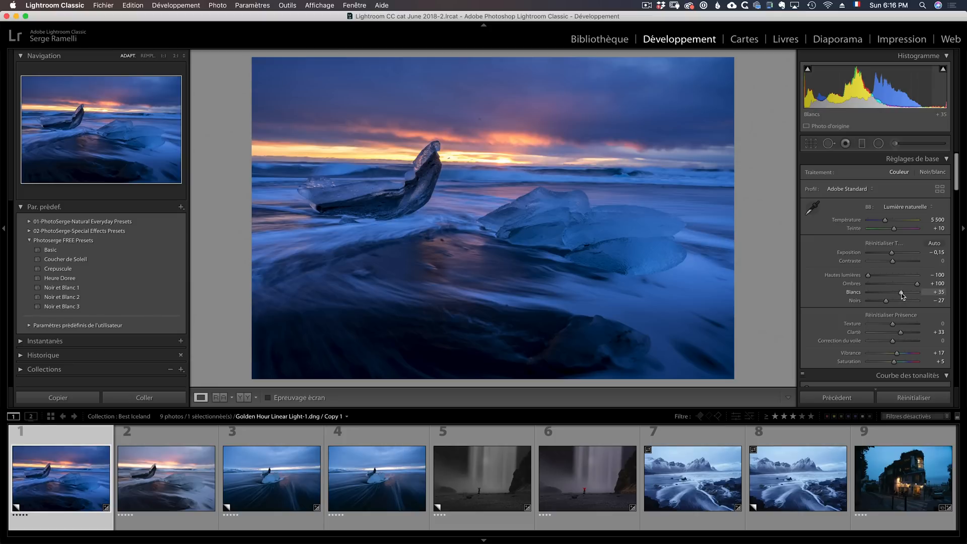
- Set the first photo's Blancs to +19, Température to 6751, Teinte to +21 and Contraste to +46
left_click_drag(900, 292, 899, 262)
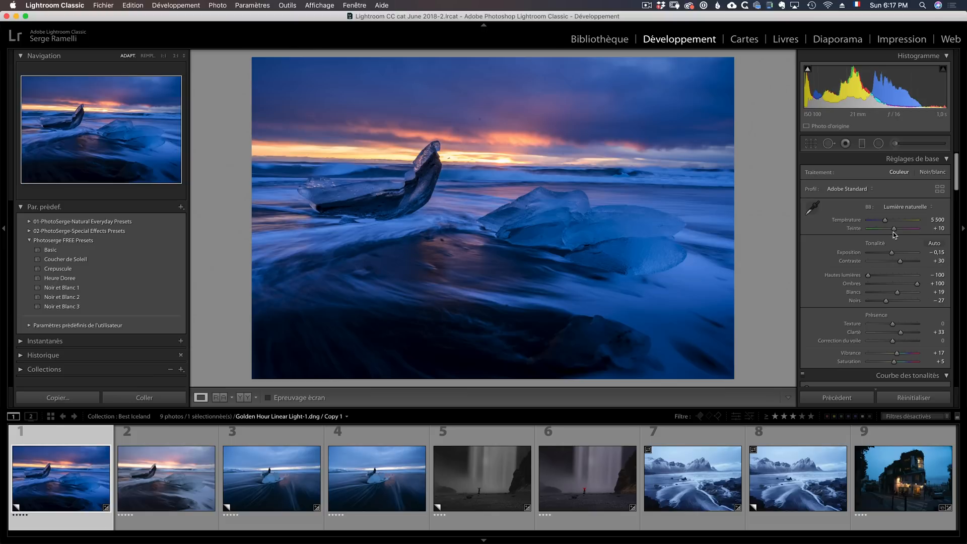
left_click_drag(887, 221, 899, 234)
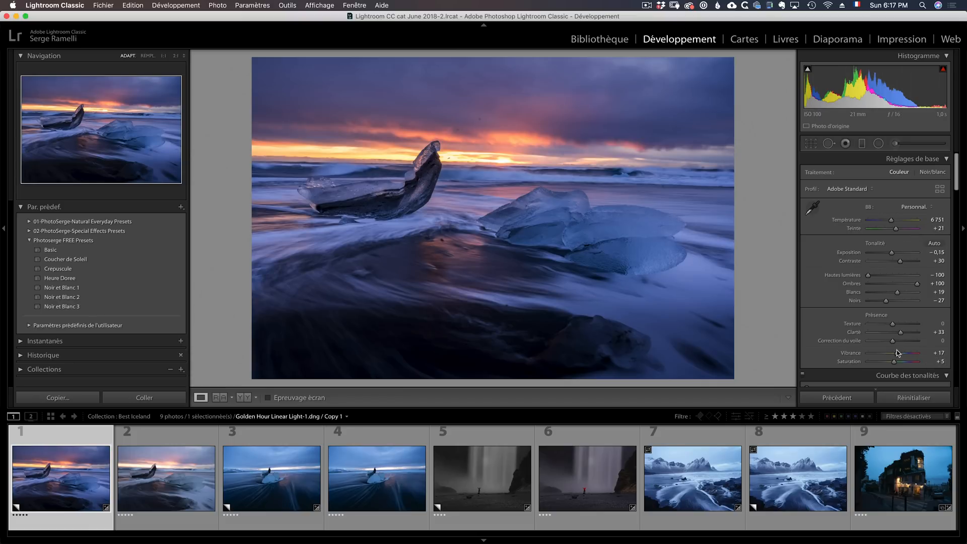
left_click(904, 261)
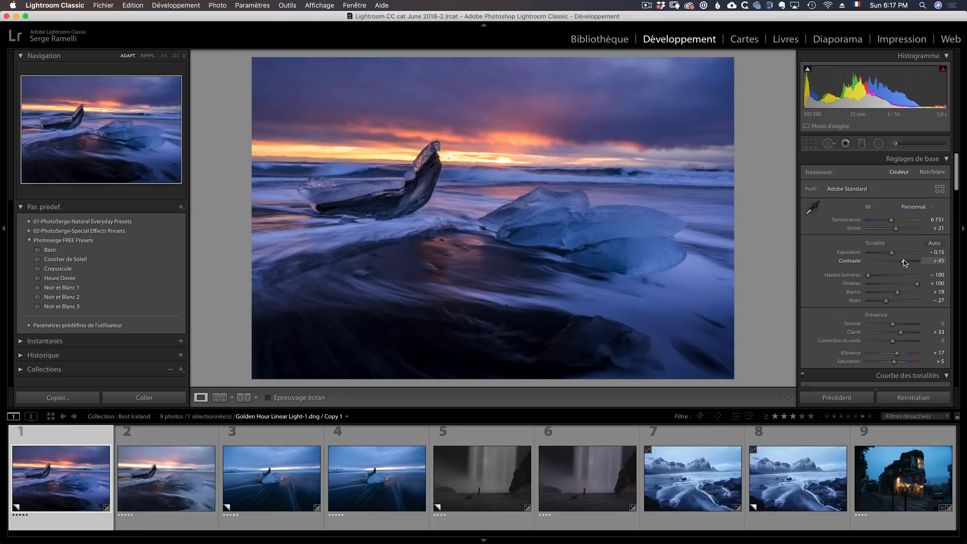
- Remove the dark dust spot in the sky above the sunset with the spot removal tool
left_click(828, 143)
scroll(479, 119, "down", 2)
left_click(479, 119)
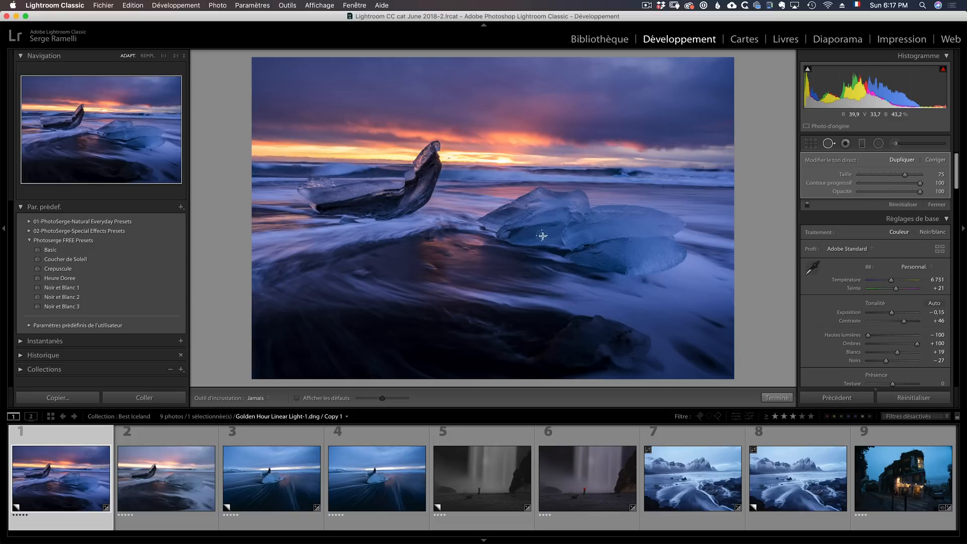
left_click(777, 401)
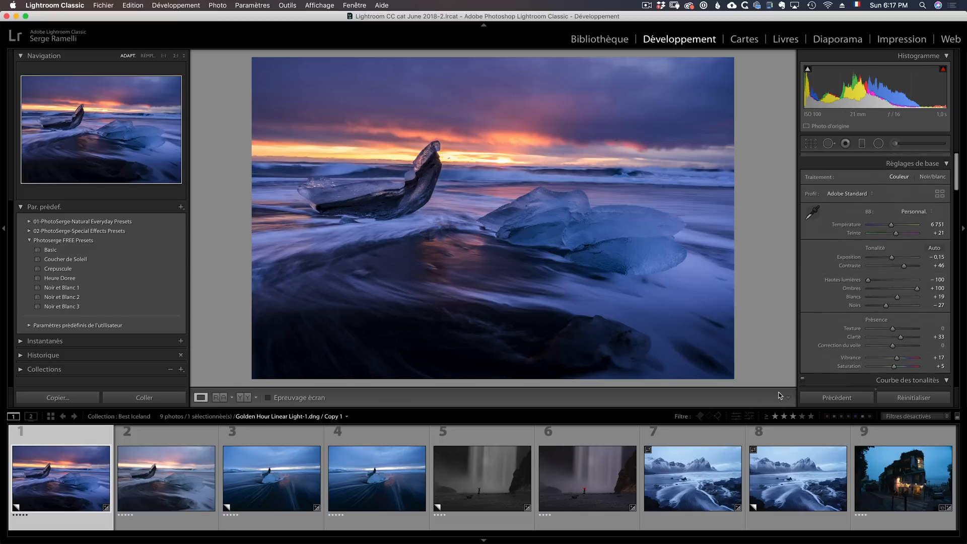
- Straighten the first photo by tracing the sea horizon with the crop tool's level, and accept the crop
left_click(811, 147)
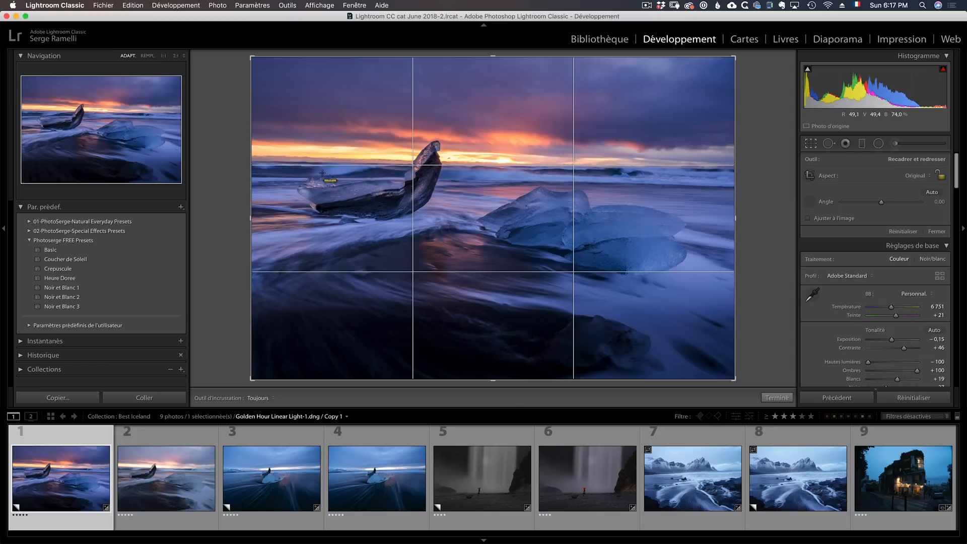
left_click_drag(318, 163, 645, 166)
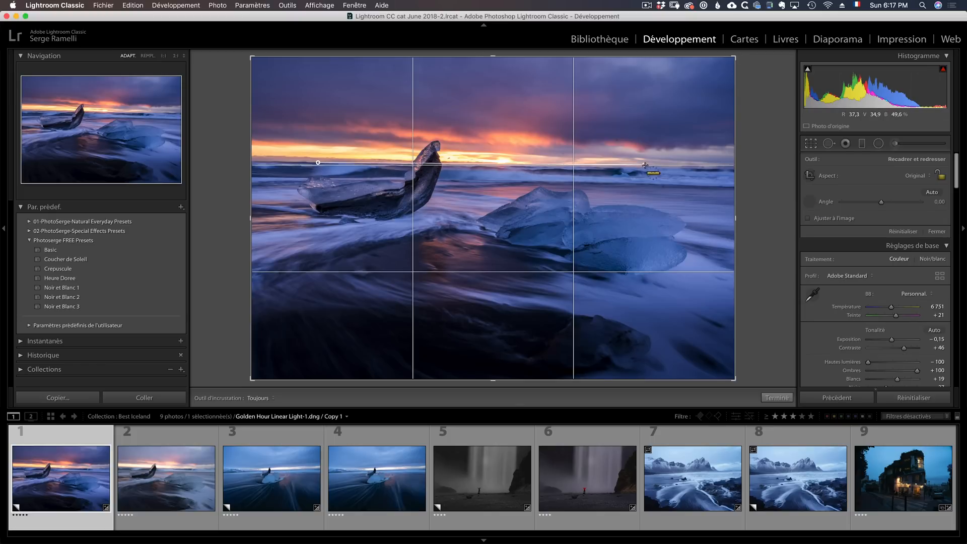
left_click(783, 399)
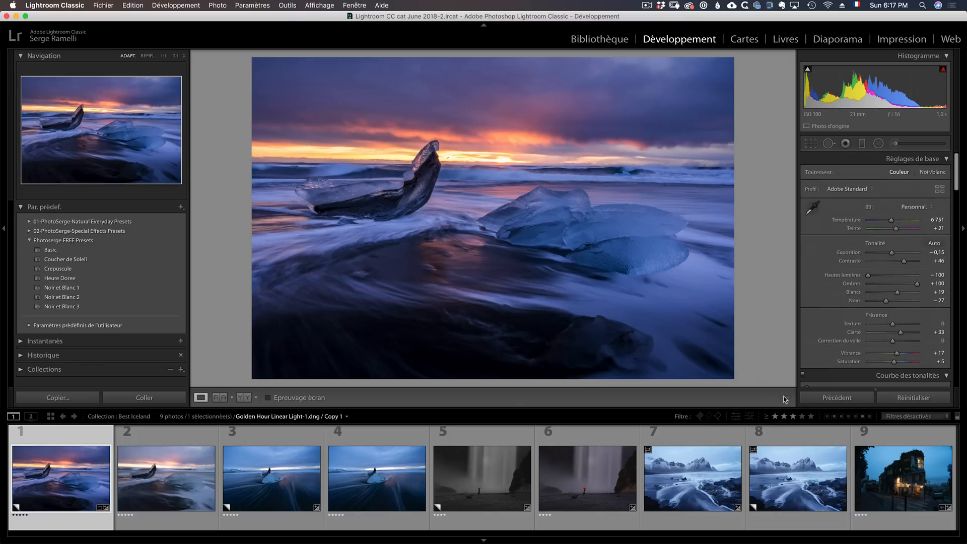
left_click(828, 143)
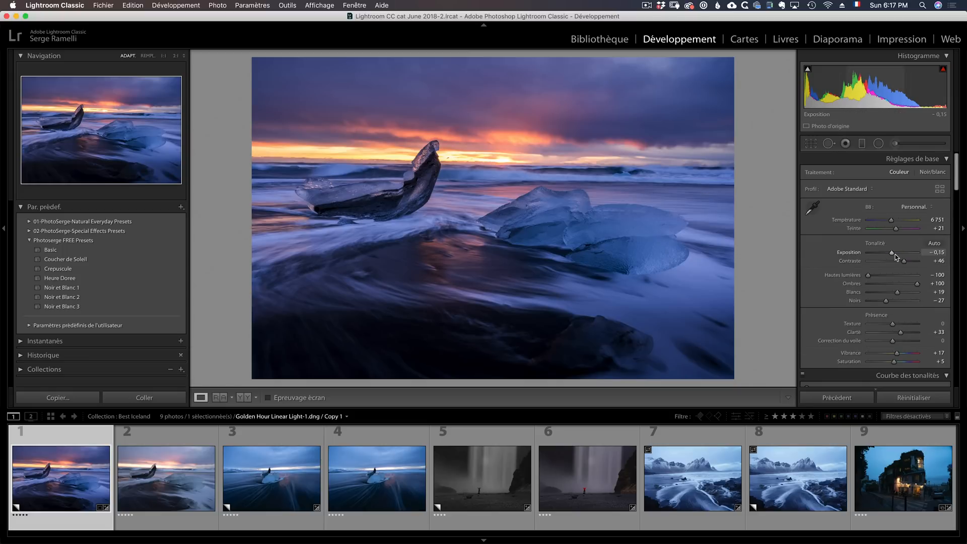
- Fine-tune the first photo's Exposition and Contraste, and preview the result full screen
left_click_drag(894, 253, 892, 254)
left_click(908, 262)
left_click(178, 449)
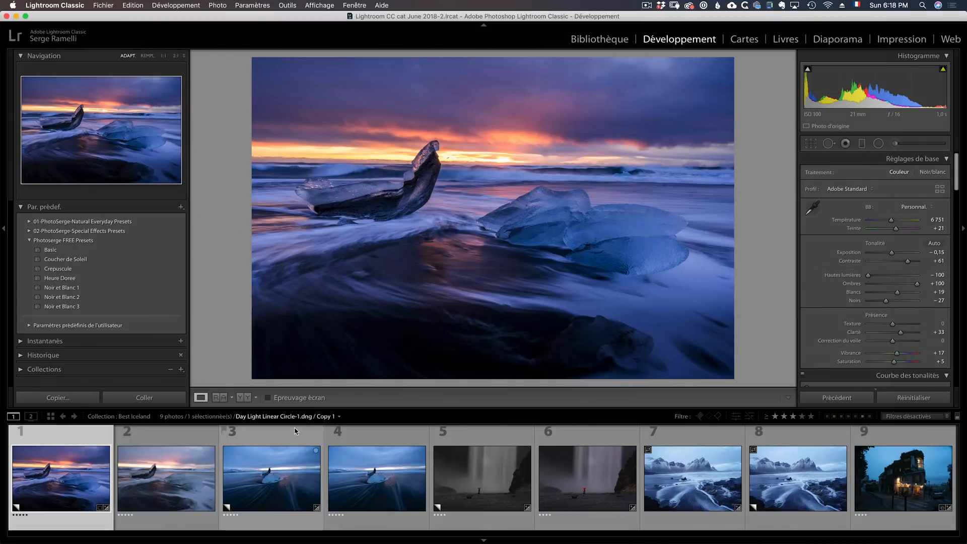
- Apply the Coucher de Soleil preset to the third photo, Day Light Linear Circle-1.dng
left_click(291, 431)
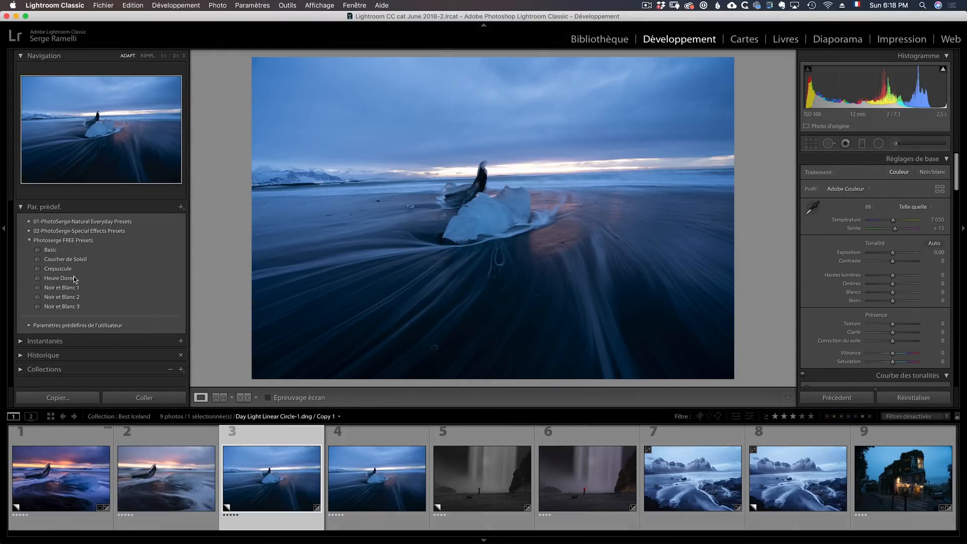
left_click(58, 269)
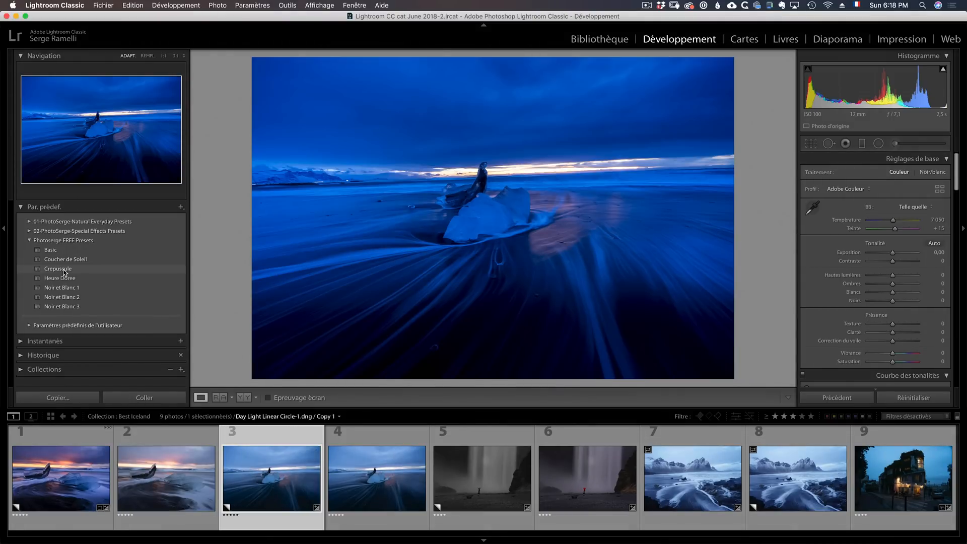
left_click(66, 259)
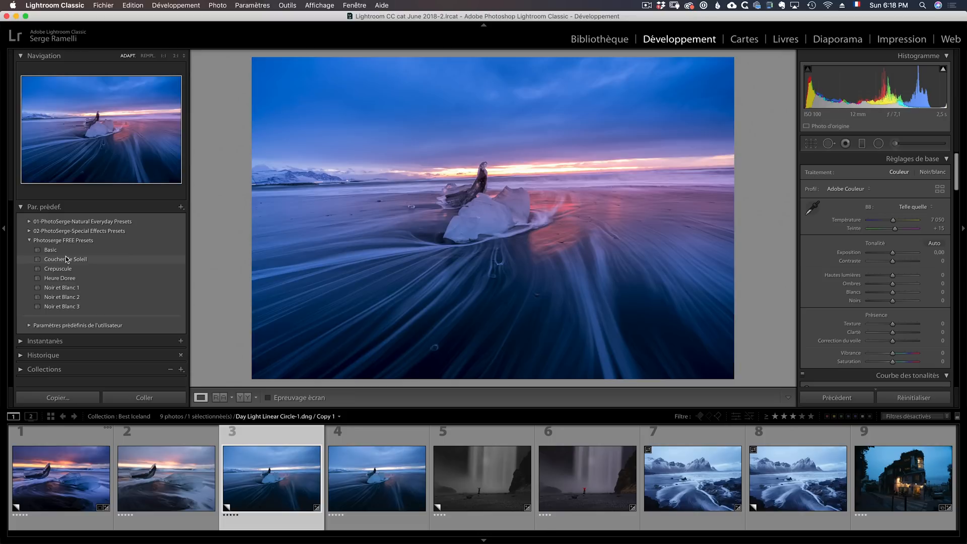
left_click(66, 258)
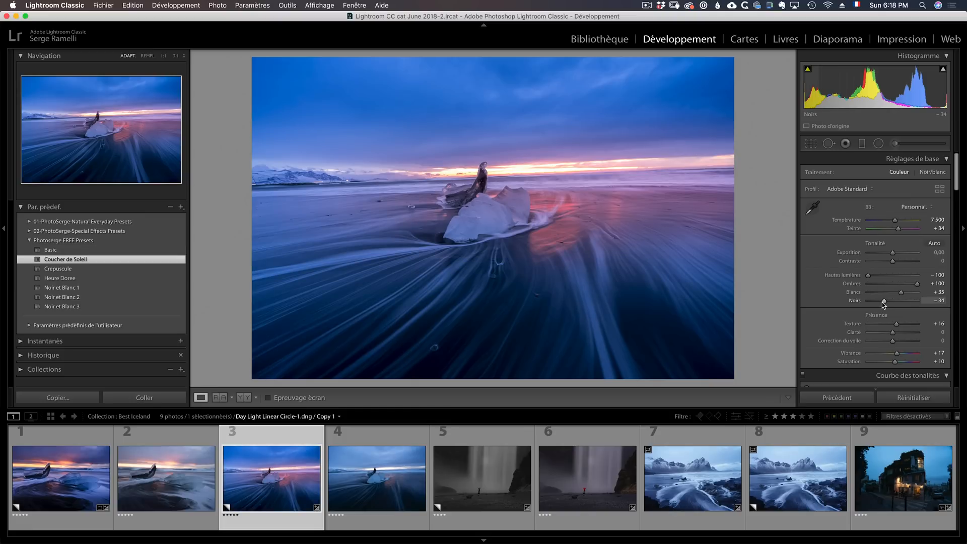
- Set the third photo's Blancs to −14 and Contraste to +41
key("alt")
mouse_move(885, 304)
left_mouse_down()
mouse_move(900, 294)
mouse_move(888, 293)
left_mouse_up()
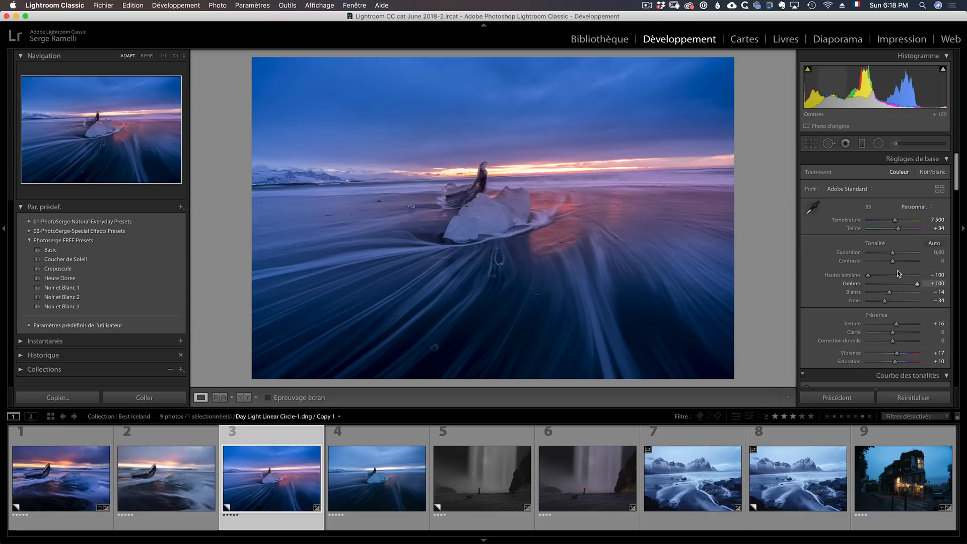
left_click(902, 262)
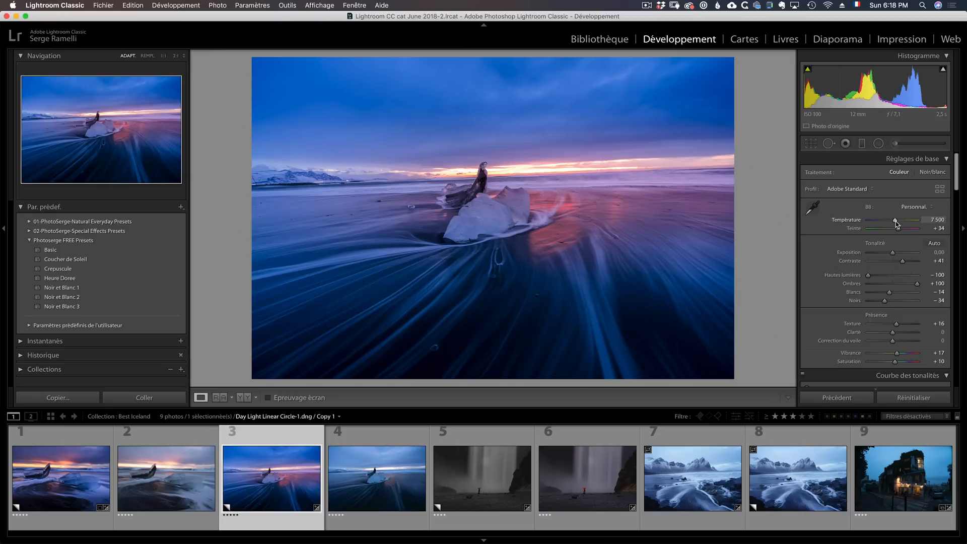
- Warm the white balance to Température 8202 and Teinte +54, and set Contraste to +56
left_click_drag(897, 222, 899, 222)
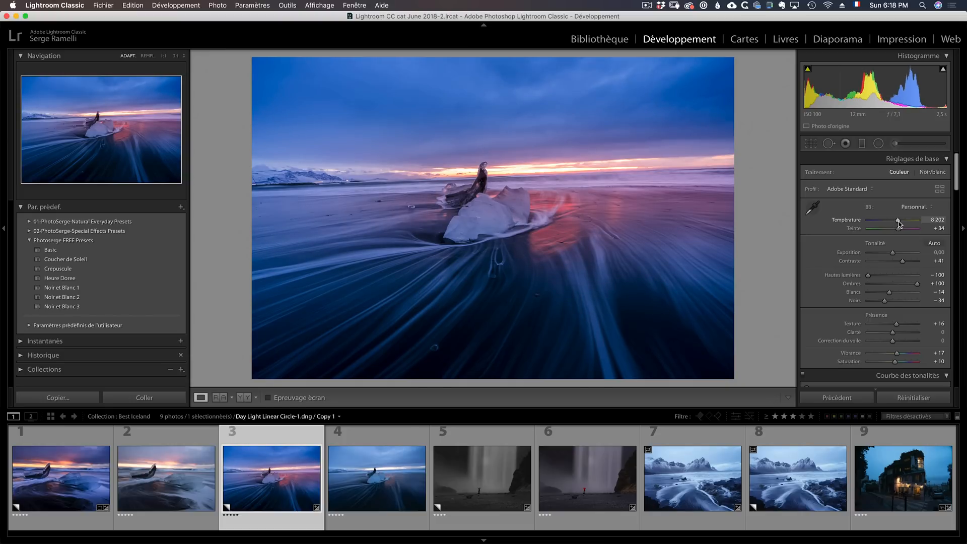
left_click_drag(898, 228, 900, 228)
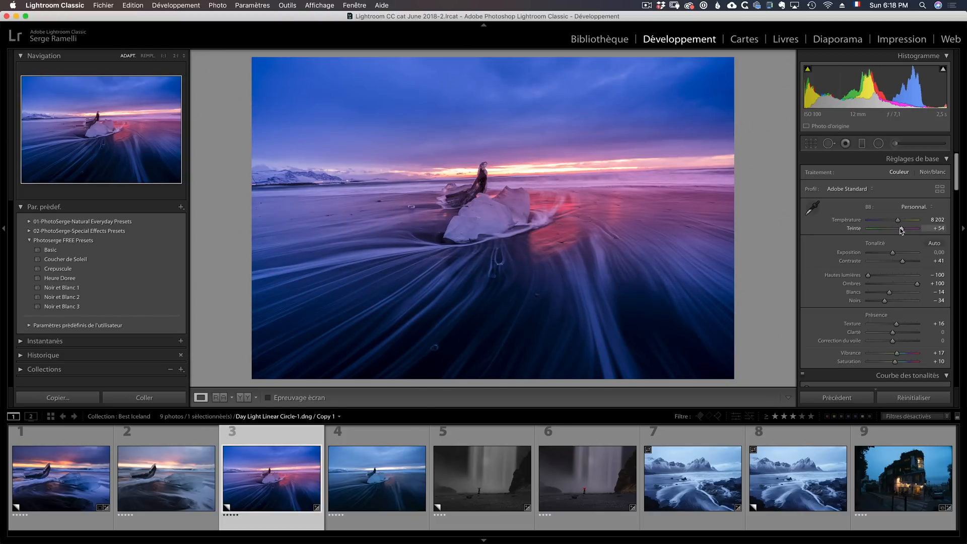
left_click_drag(902, 261, 907, 261)
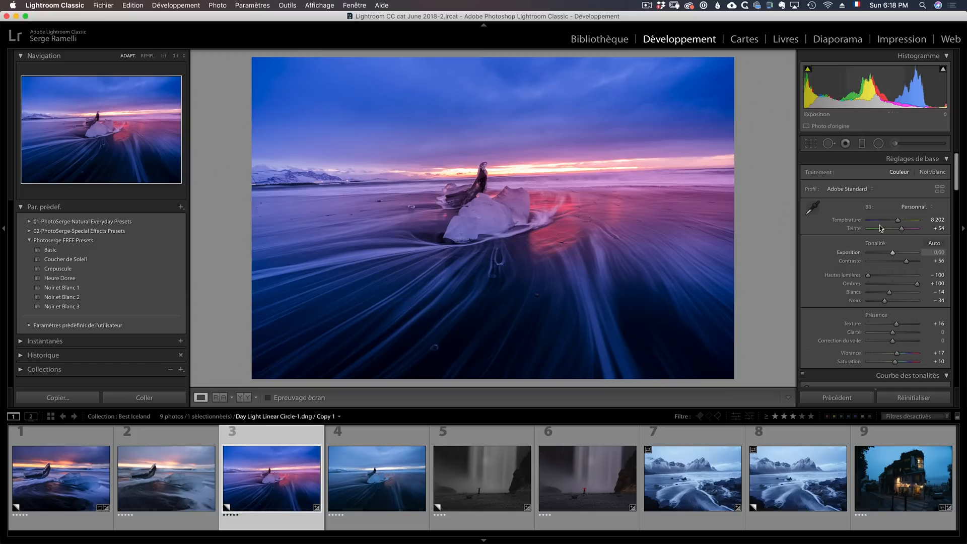
- Straighten the third photo by tracing its horizon with the level, rotating it to an angle of 2,46
left_click(810, 144)
left_click(809, 202)
left_click_drag(330, 185, 641, 170)
key("Return")
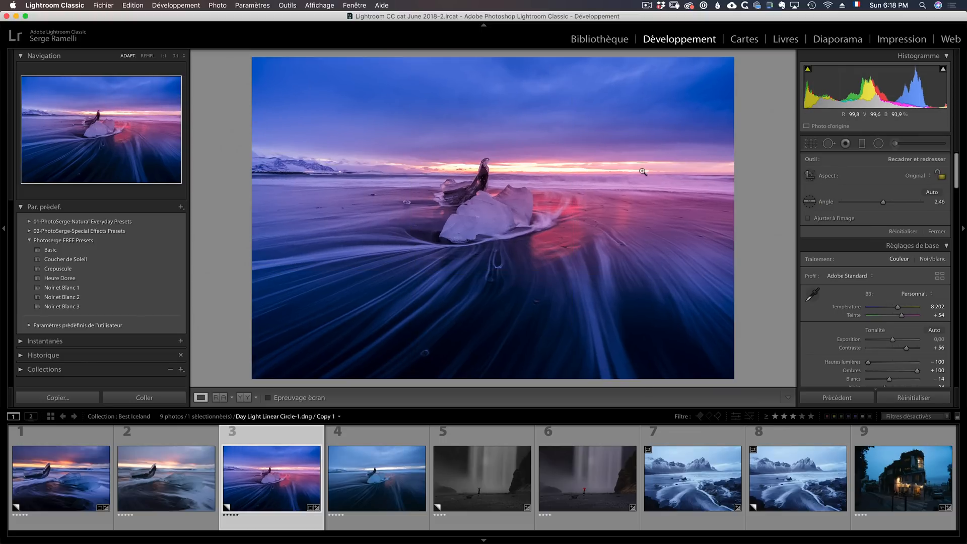
- Create a local adjustment brush with Exposition 0,66 and paint along the water at the base of the ice block
left_click(894, 144)
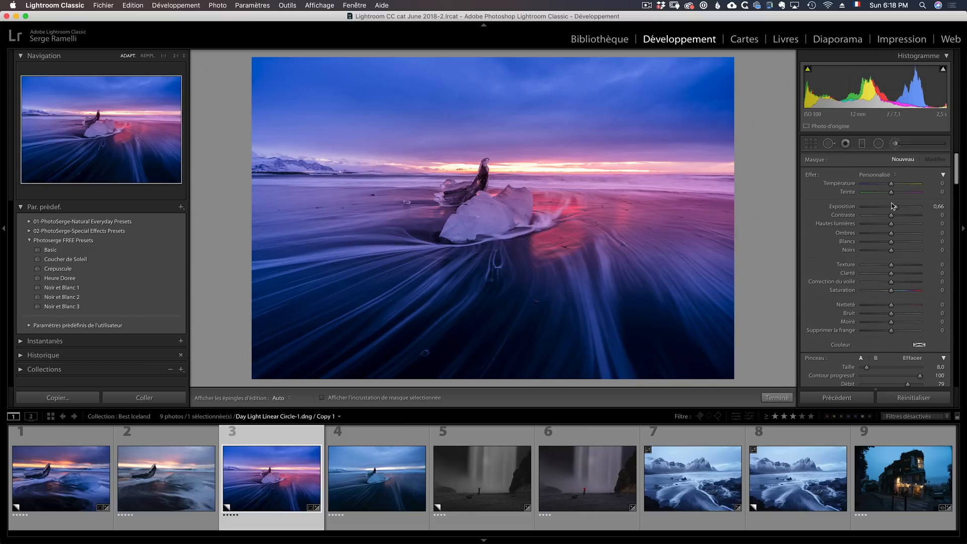
scroll(897, 292, "down", 5)
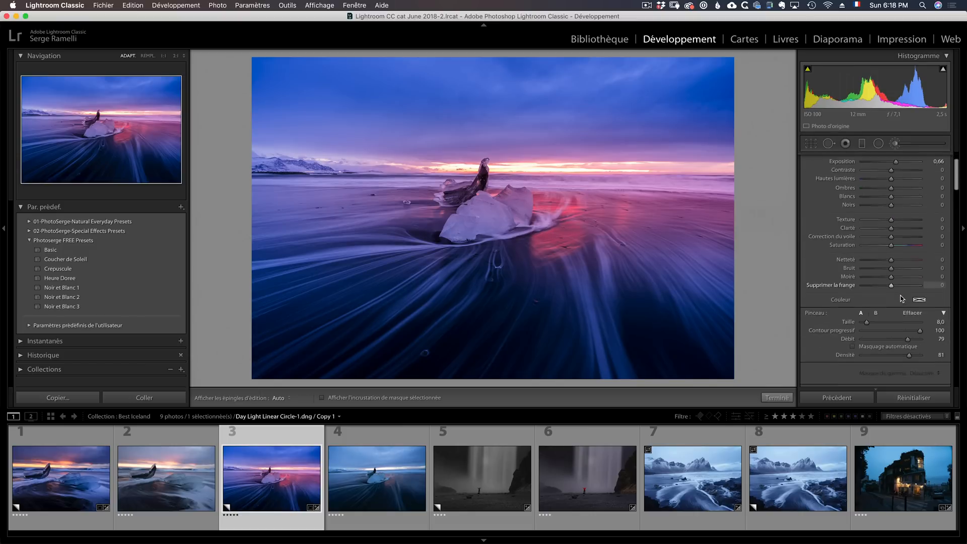
scroll(599, 263, "up", 2)
scroll(444, 244, "down", 2)
mouse_move(445, 245)
left_mouse_down()
mouse_move(211, 273)
mouse_move(370, 251)
mouse_move(471, 253)
left_mouse_up()
key("h")
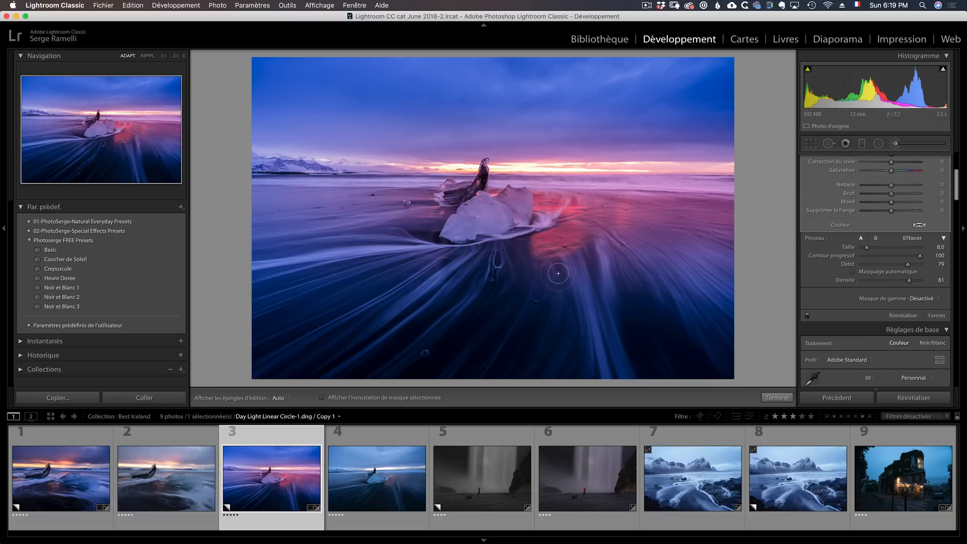
- Extend the brightening brush over the ice block and the water streaks in the foreground, with the edit pin hidden
key("h")
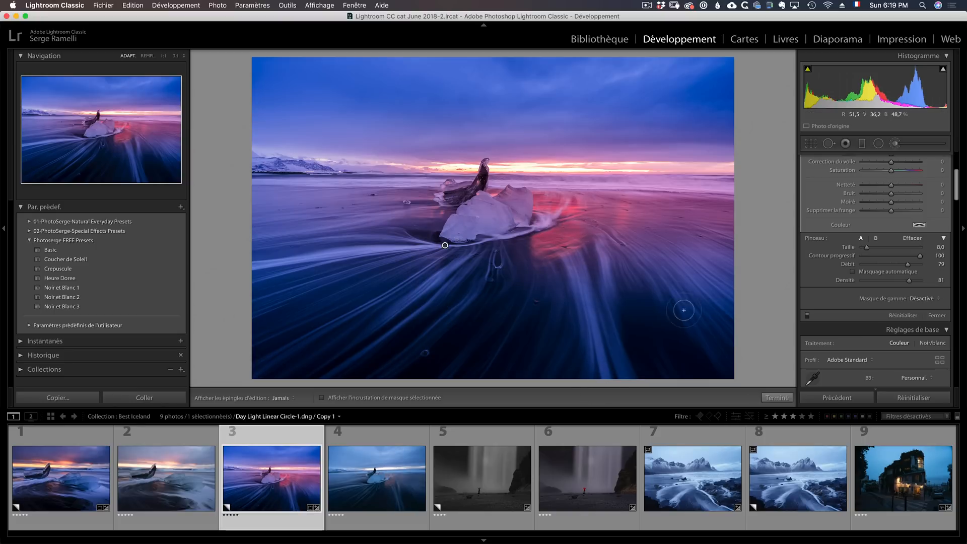
key("h")
left_click_drag(489, 222, 521, 195)
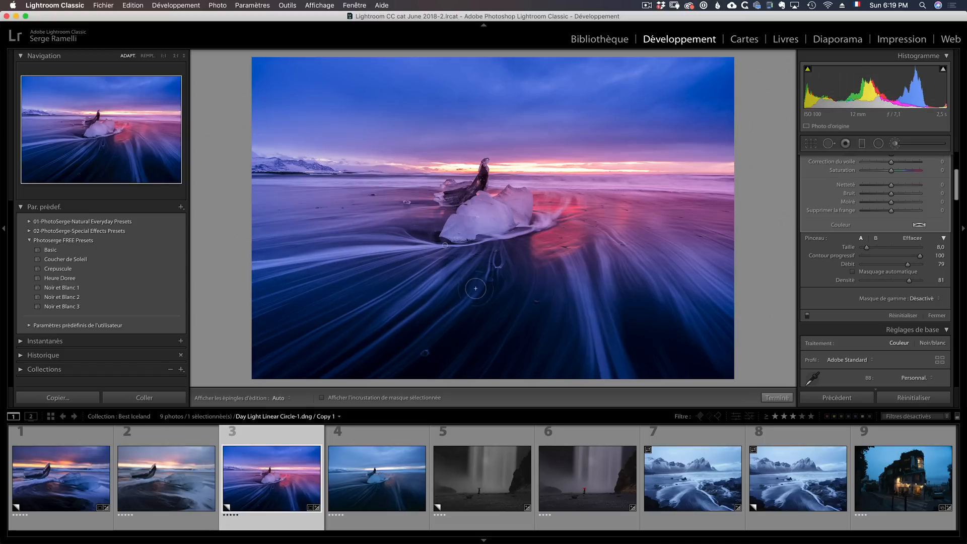
key("h")
mouse_move(586, 234)
left_mouse_down()
mouse_move(577, 256)
mouse_move(602, 353)
left_mouse_up()
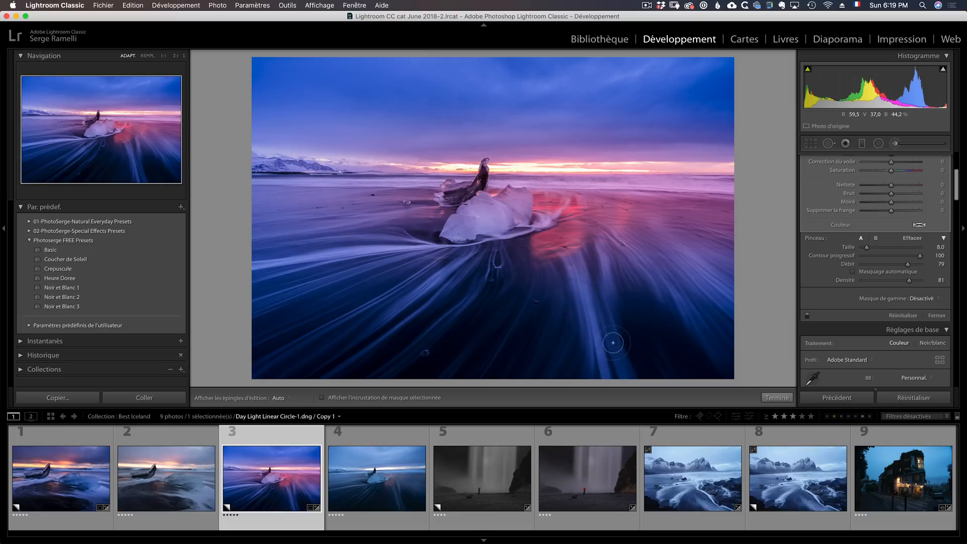
- Display the overlay with the photo's file name, exposure and lens information
key("i")
- Hide the photo information overlay, finish the brush adjustment and view the fourth photo to compare it with the edited third one
key("i")
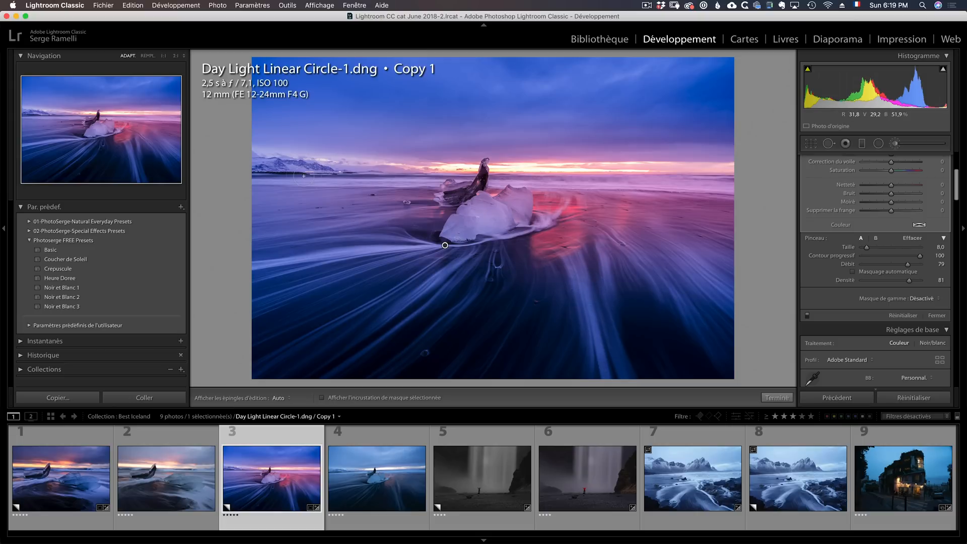
key("i")
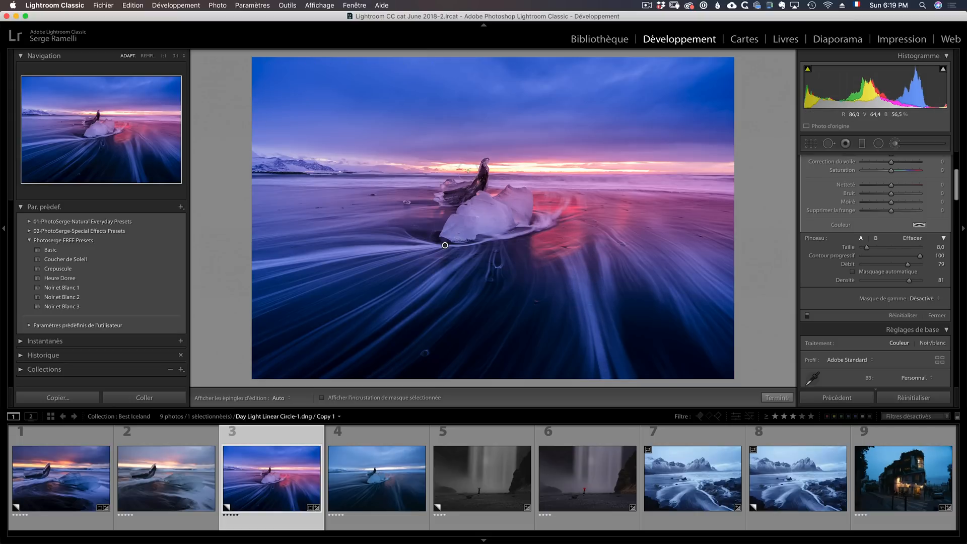
left_click(777, 397)
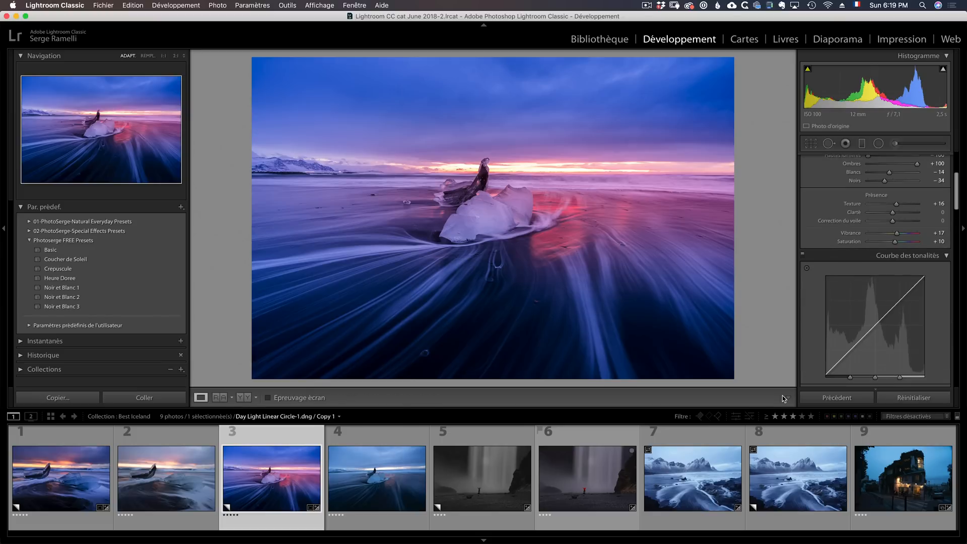
left_click(395, 438)
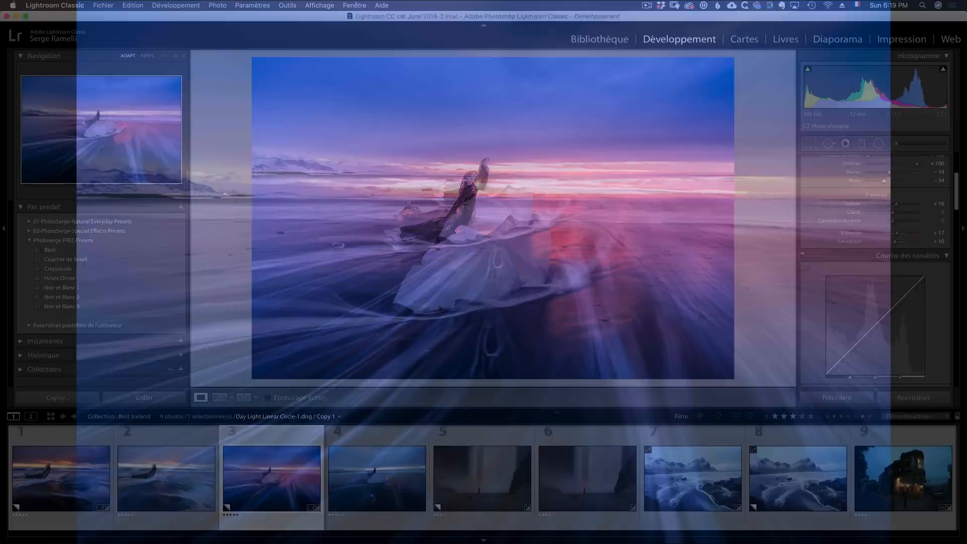
- Select the fifth photo, the waterfall with the red-clad figure, and apply the Noir et Blanc 3 preset
left_click(466, 434)
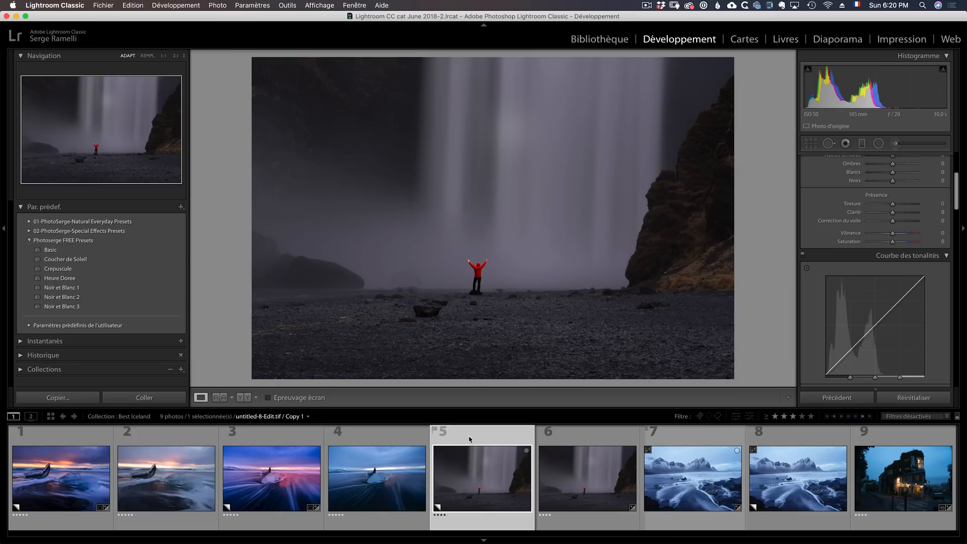
left_click(76, 289)
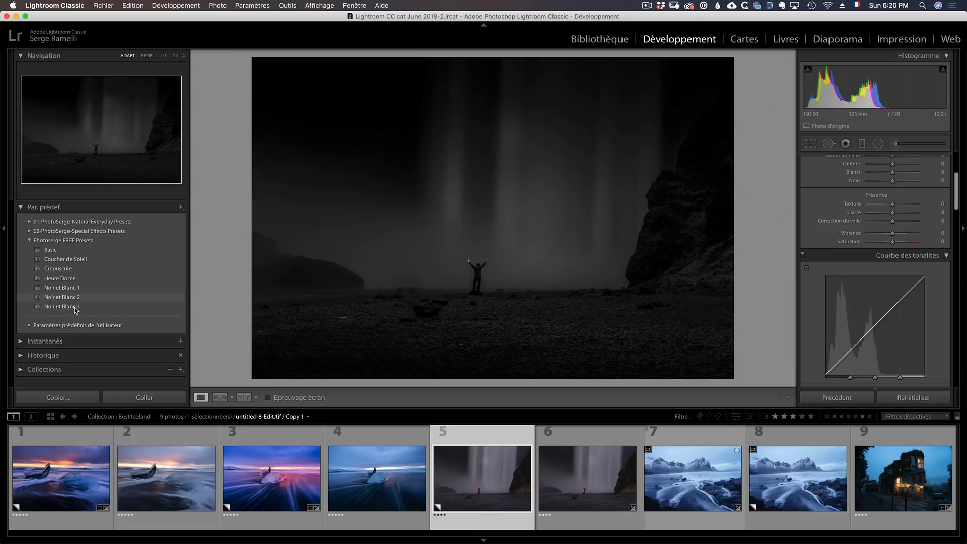
left_click(73, 308)
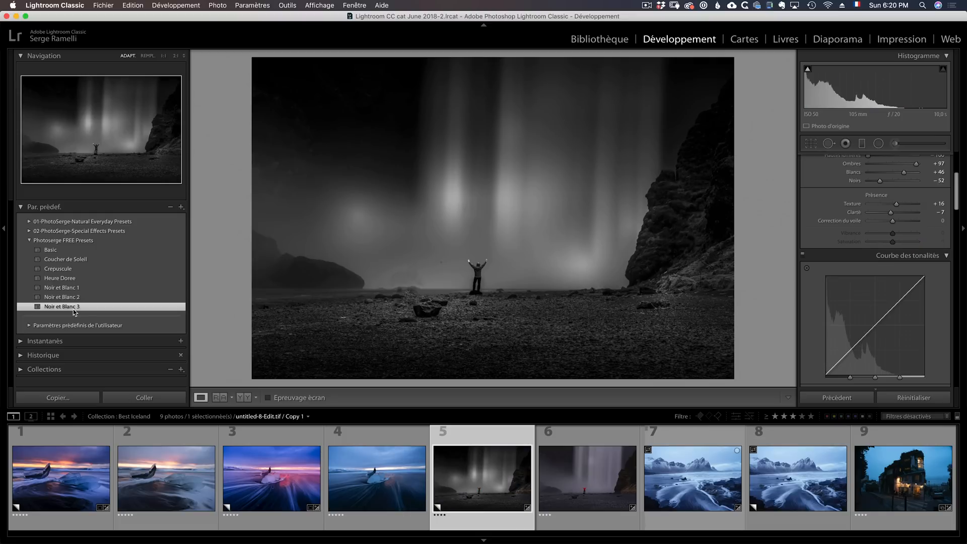
- Set the waterfall photo's Noirs to −45 and Blancs to +58
scroll(894, 302, "up", 5)
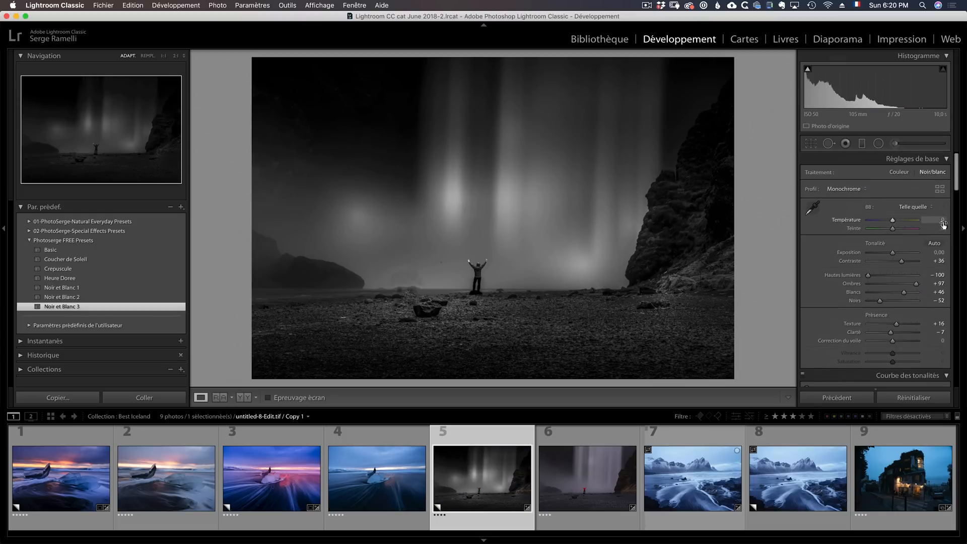
left_click(880, 301, "alt")
left_click_drag(880, 301, 907, 292)
left_click(904, 292, "alt")
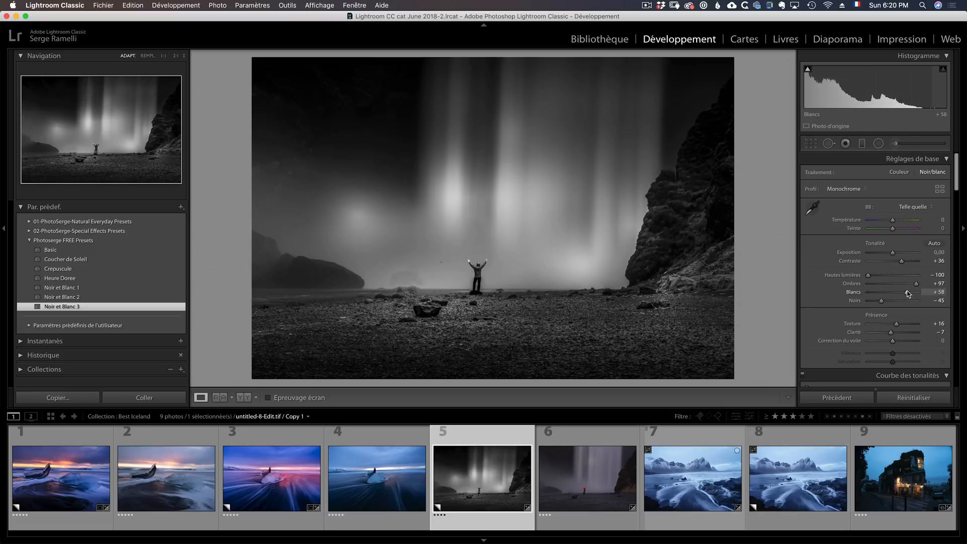
- Move the preset's leftmost radial filter to just beside the figure and the middle one up onto the upper waterfall
left_click(877, 144)
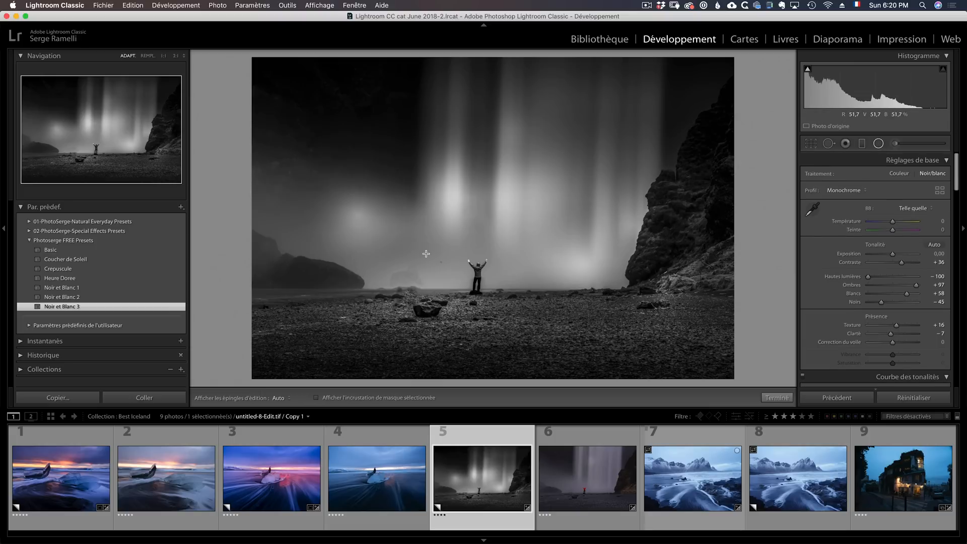
left_click(357, 217)
left_click_drag(357, 217, 422, 240)
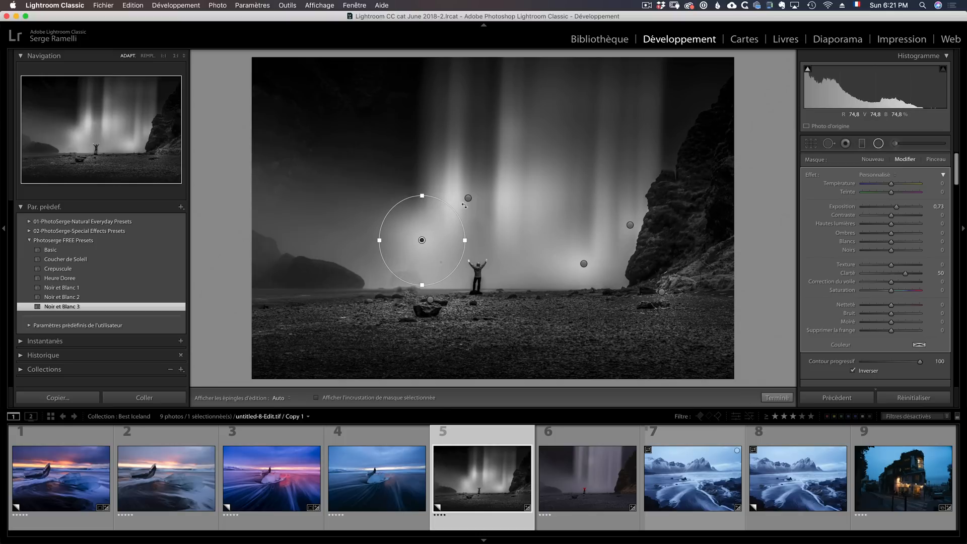
left_click(468, 197)
left_click_drag(468, 198, 475, 138)
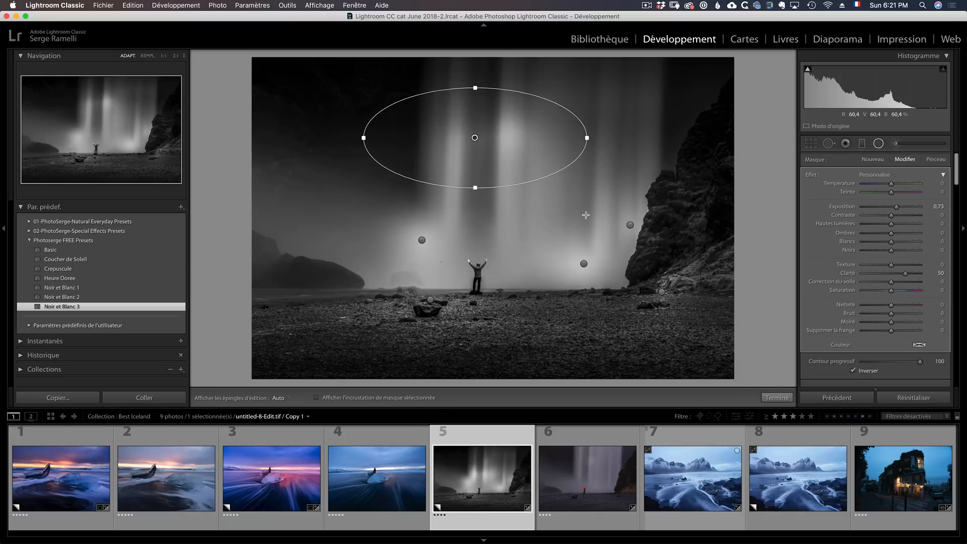
- Move the two remaining radial filters beside the cliff onto the waterfall, one right above the figure and one higher up, and finish the filter edits
left_click(584, 263)
left_click_drag(583, 264, 529, 225)
left_click(630, 225)
left_click_drag(620, 198, 599, 54)
left_click(529, 225)
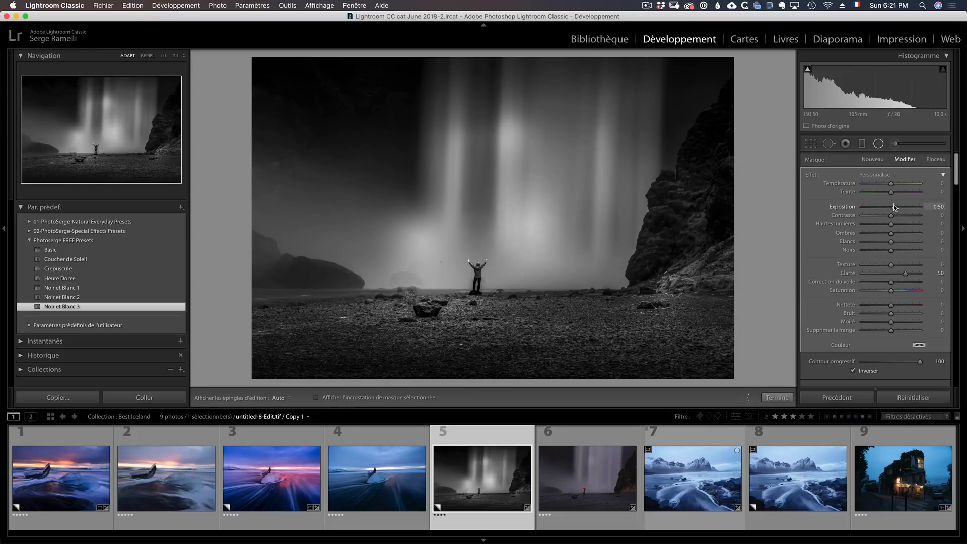
left_click(476, 137)
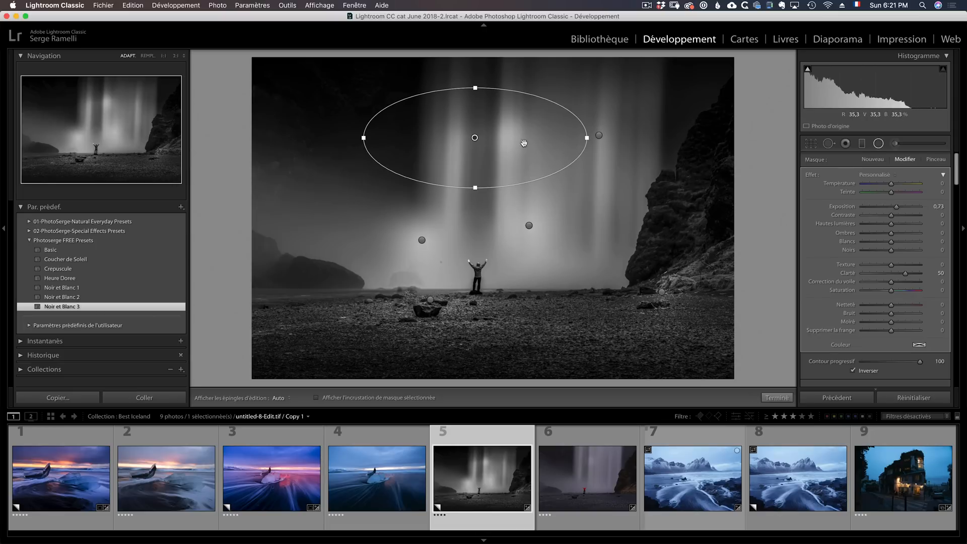
left_click(777, 397)
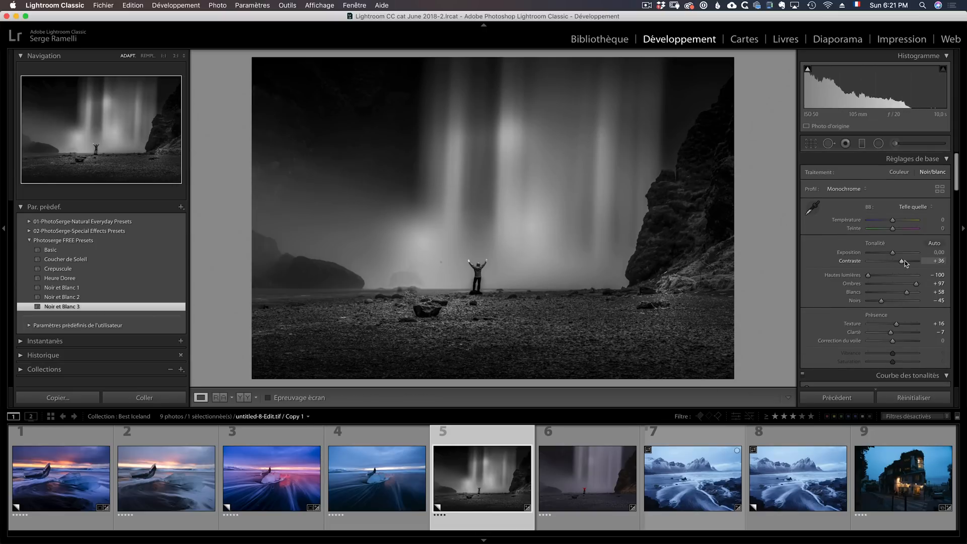
- Set the waterfall photo's Contraste to +56 and view the unedited sixth photo for comparison
left_click_drag(901, 261, 906, 261)
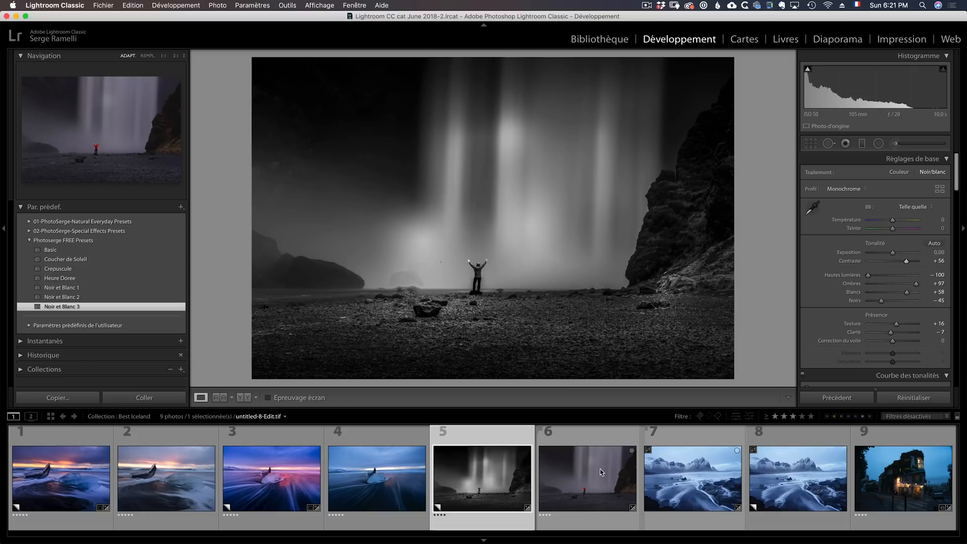
left_click(576, 443)
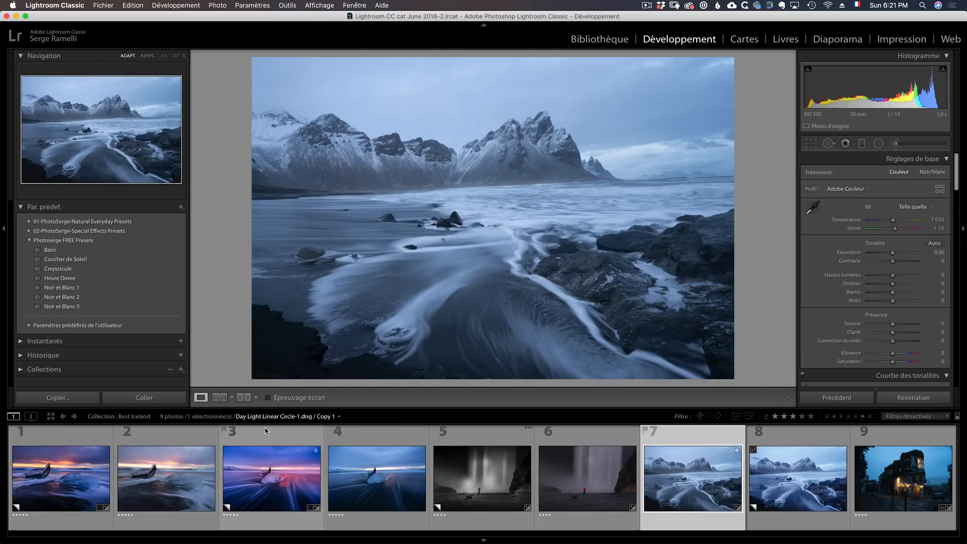
- Apply the Basic preset to the seventh photo, the snowy mountain beach, with Noirs at −80 and Blancs at +56
left_click(50, 252)
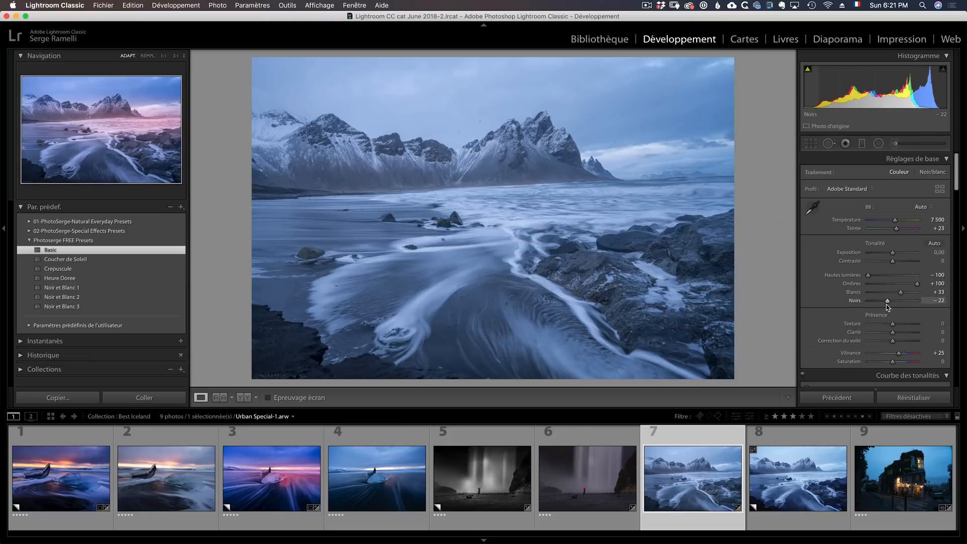
left_click_drag(887, 304, 905, 295)
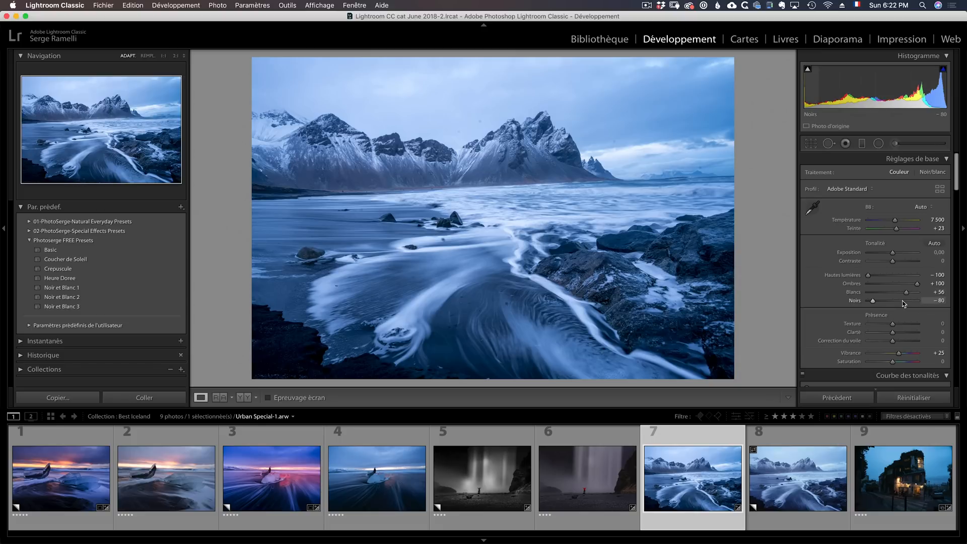
- Set the mountain photo's Contraste to +31, Texture to +27, Clarté to +29, Vibrance to −12 and Exposition to −0,35
left_click_drag(892, 261, 900, 262)
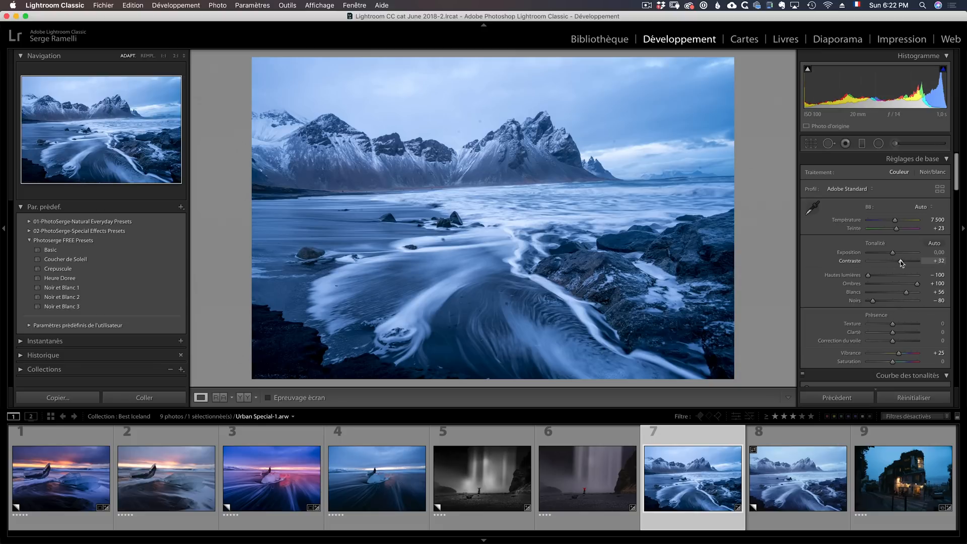
left_click_drag(899, 353, 900, 326)
left_click_drag(892, 253, 890, 255)
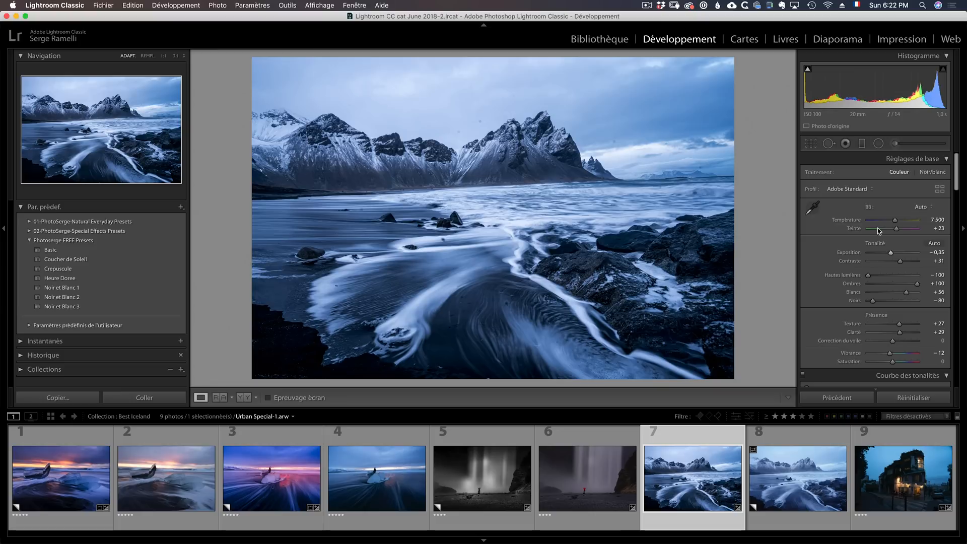
- Remove the dust spots in the sky above the mountains with the spot removal tool in Dupliquer mode, size 75
left_click(829, 143)
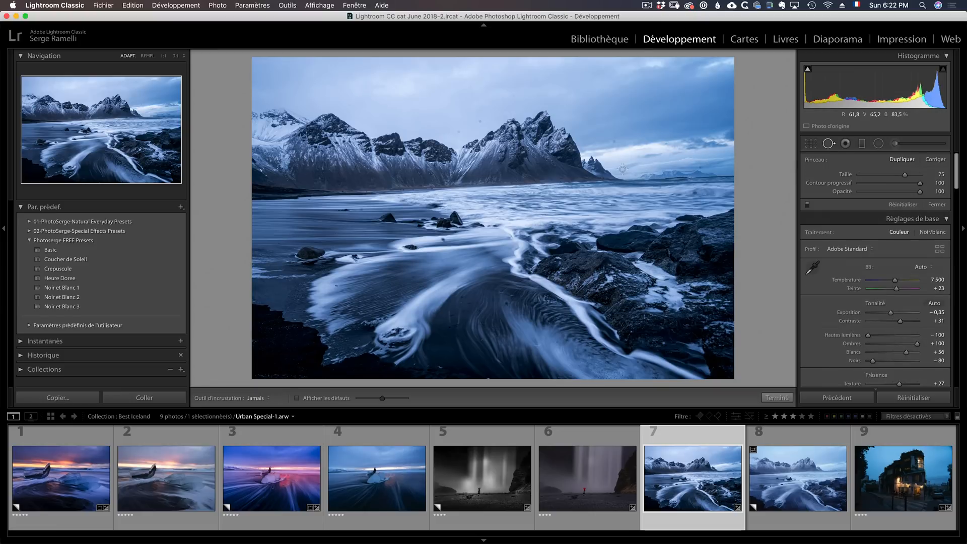
left_click(616, 141)
left_click(480, 121)
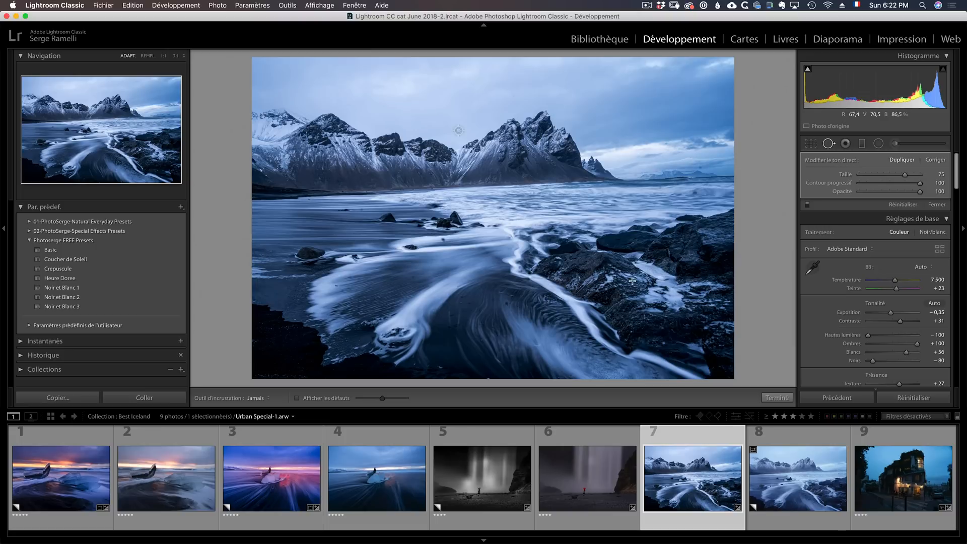
left_click(776, 397)
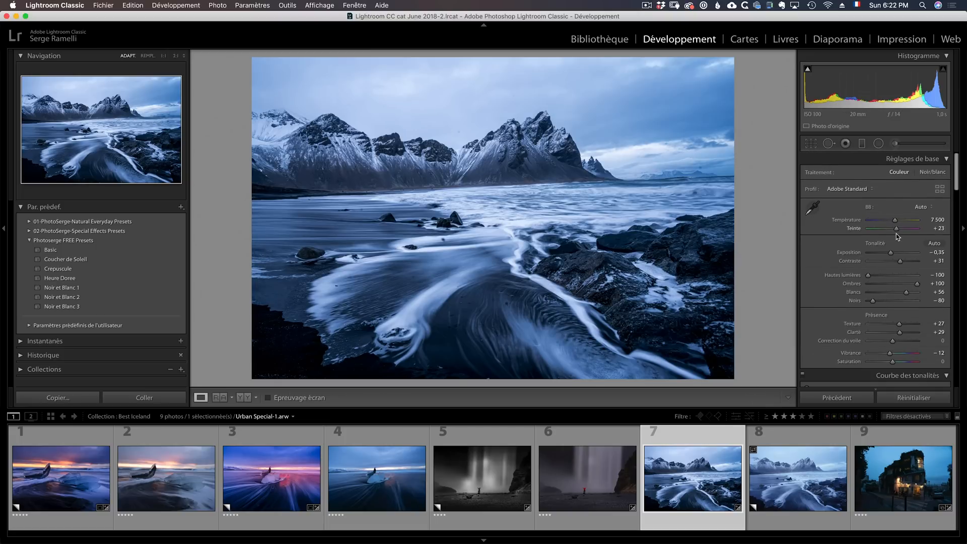
- Lower the mountain photo's Exposition to −0,70 and straighten it by tracing the horizon with the level, giving an angle of 2,66
left_click_drag(890, 254, 888, 254)
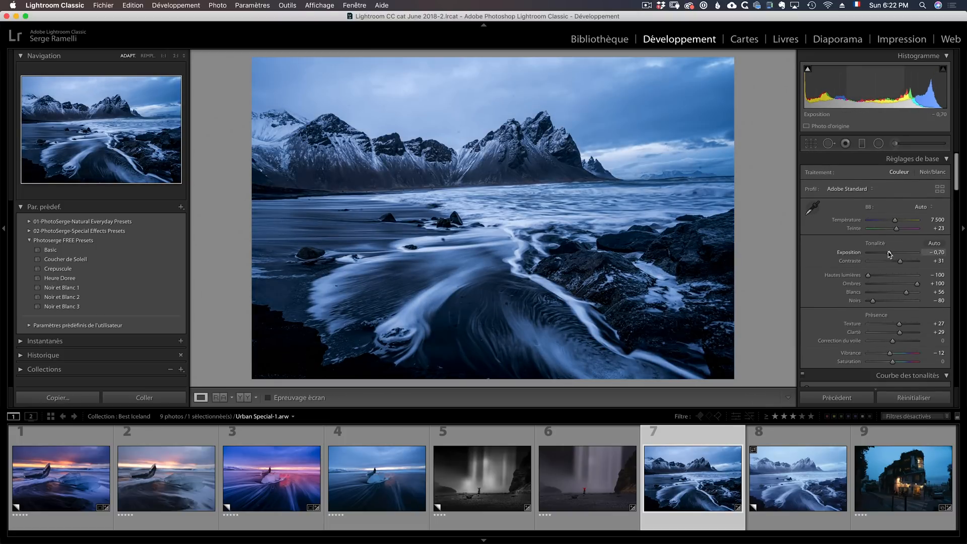
left_click(810, 143)
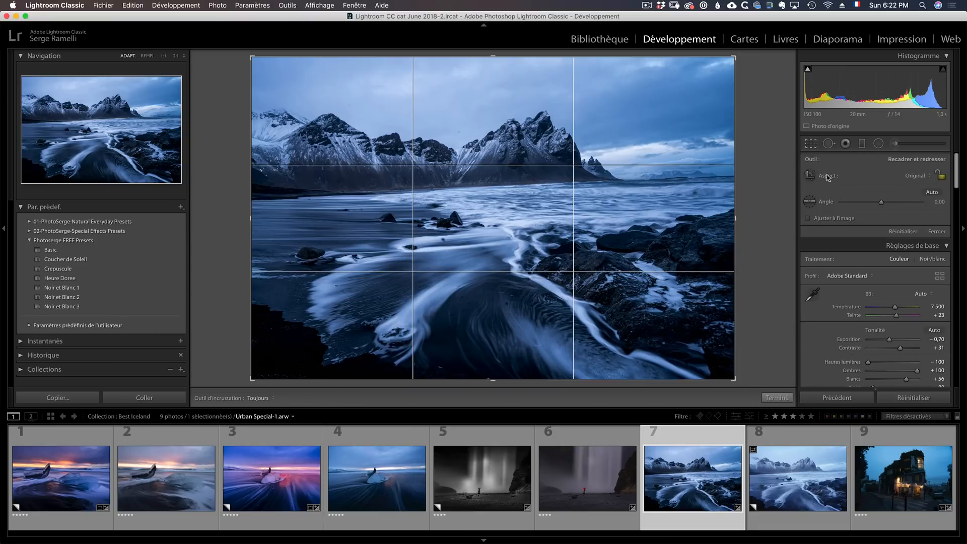
left_click(809, 202)
left_click_drag(680, 177, 345, 192)
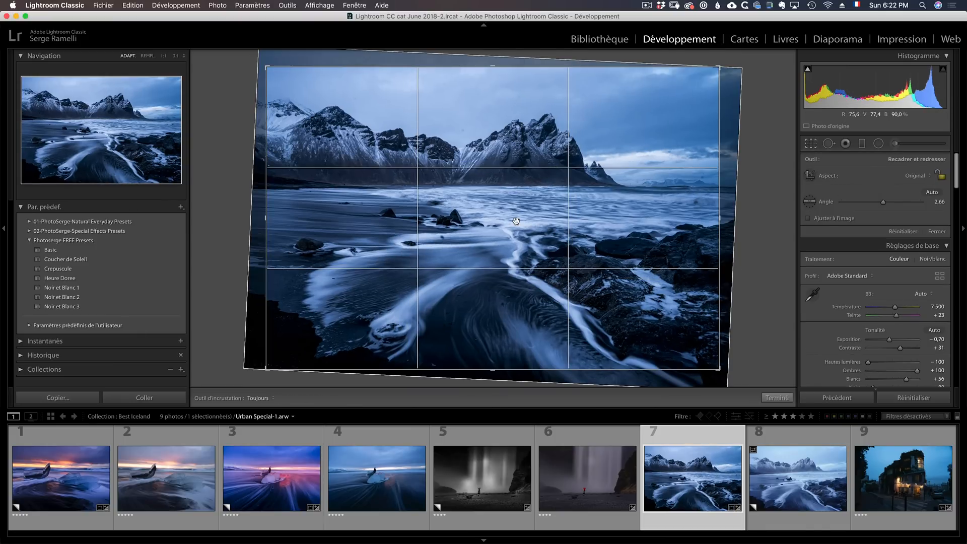
key("Return")
- Compare the edited mountain photo with the eighth photo and view the edit in full screen
left_click(799, 440)
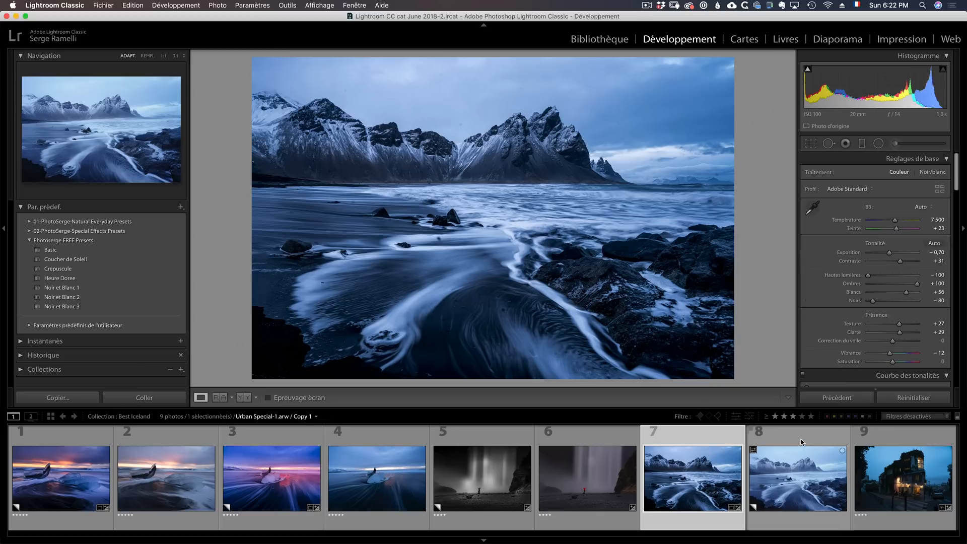
left_click(730, 434)
key("f")
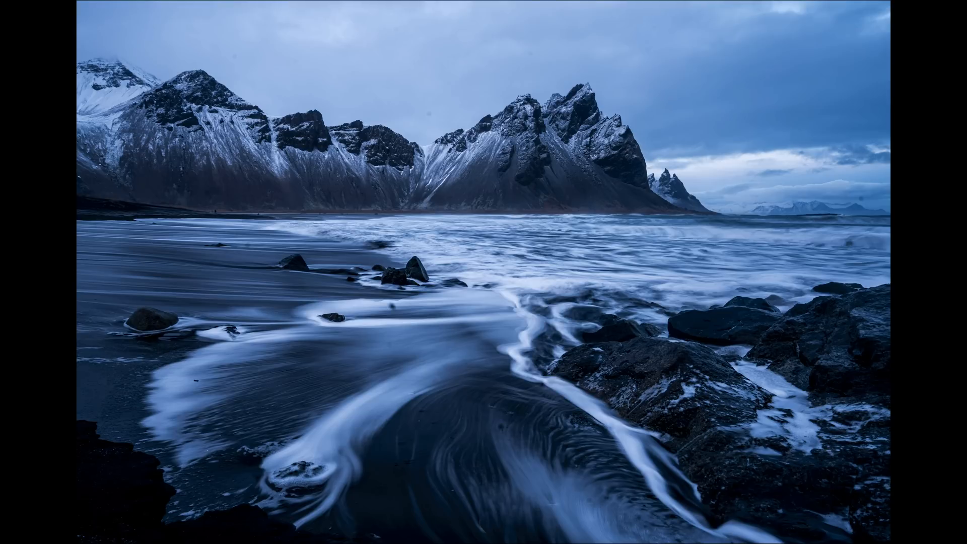
key("f")
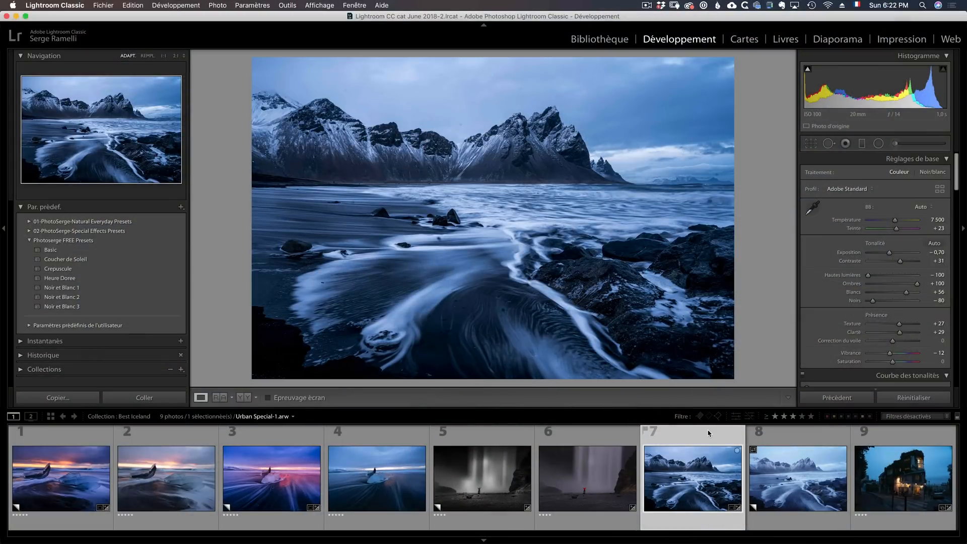
- Select the ninth photo, the café at dusk, and apply GOLDEN HOUR Linear Circle Dark from the 01-PhotoSerge-Natural Everyday Presets
left_click(899, 455)
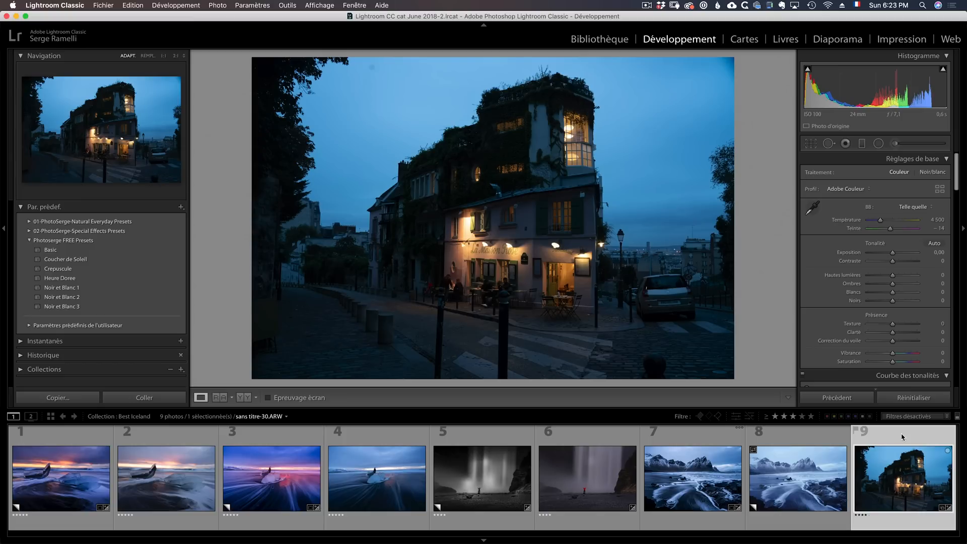
left_click(30, 221)
left_click_drag(10, 232, 8, 233)
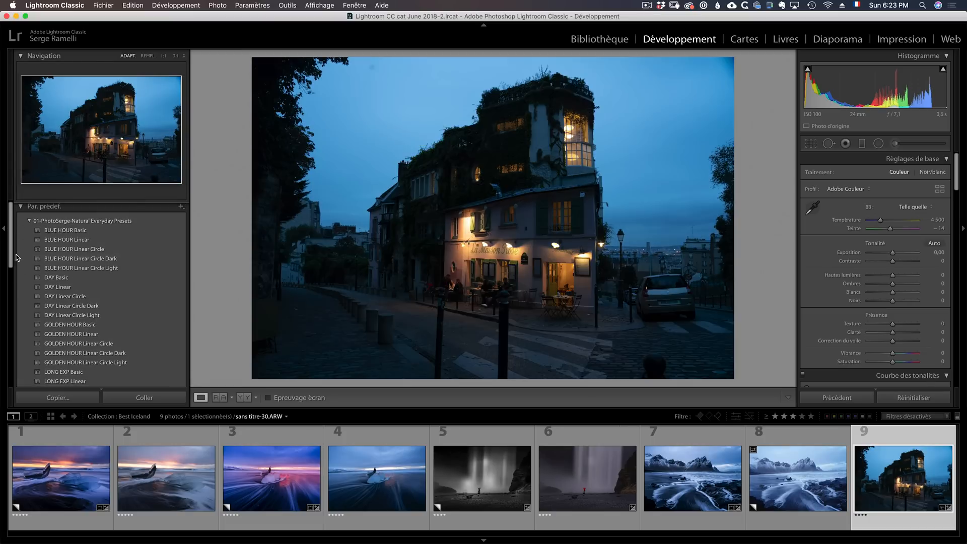
scroll(14, 268, "down", 3)
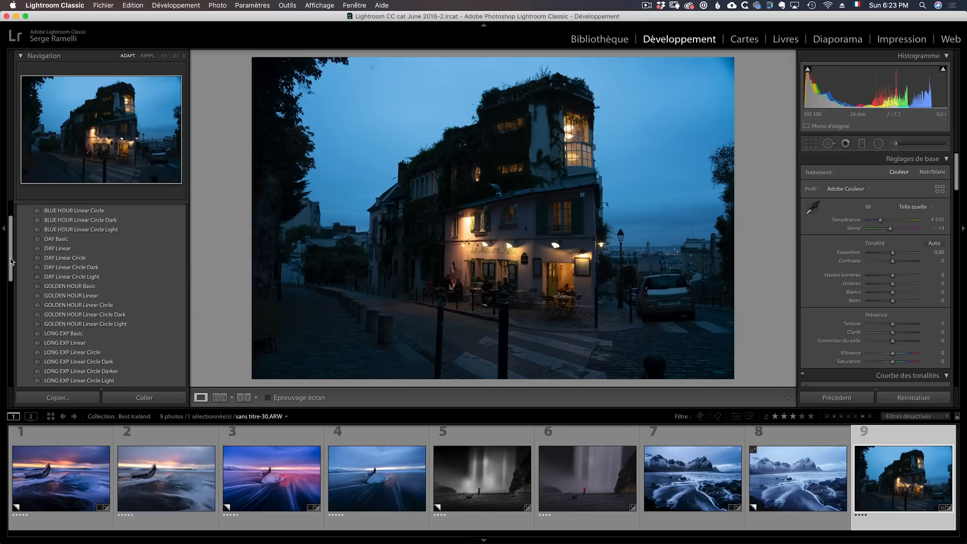
scroll(11, 258, "down", 1)
scroll(11, 264, "down", 2)
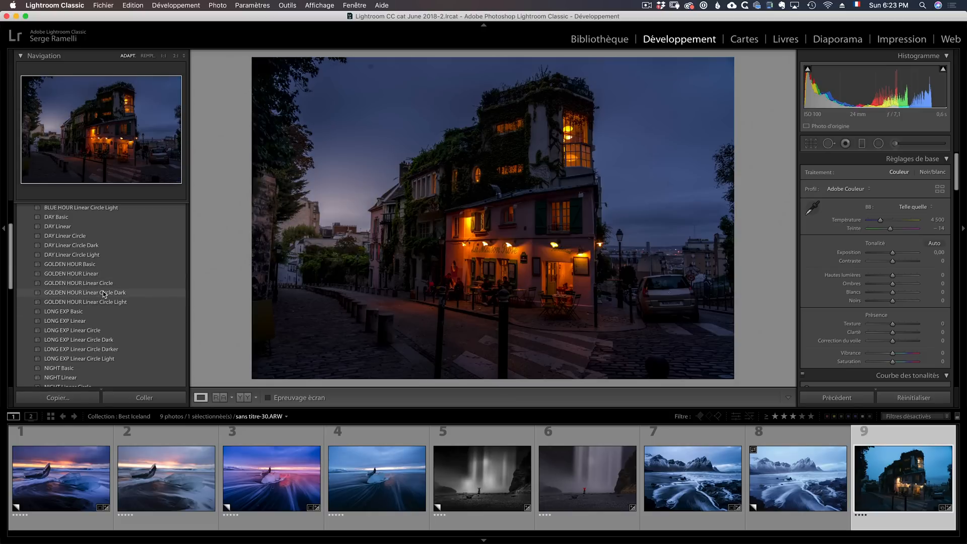
left_click(97, 292)
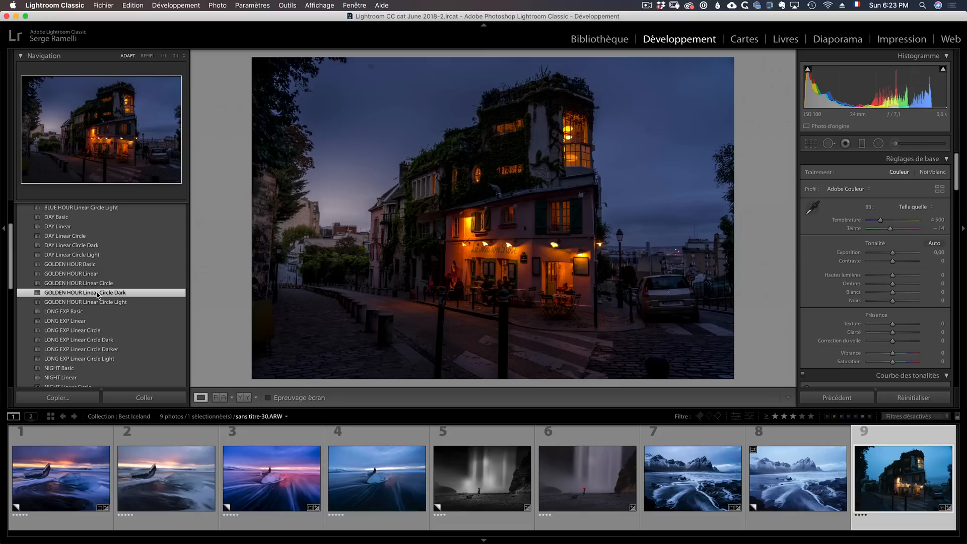
- Set the café photo's Noirs to −29 and Blancs to +36
left_click_drag(880, 300, 903, 293)
left_click_drag(905, 292, 902, 292)
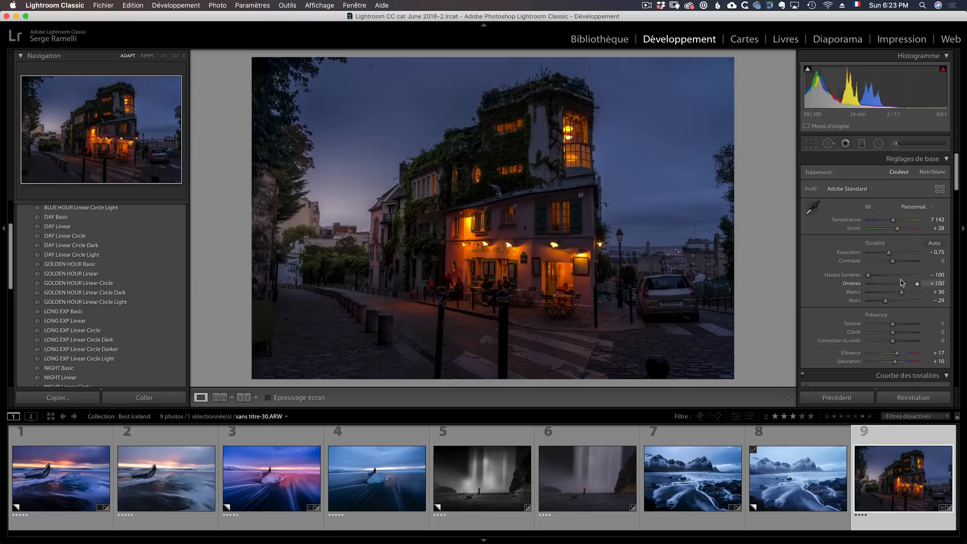
- Set the café photo's Contraste to +38 and Exposition to −0,30
left_click(898, 261)
left_click_drag(890, 253, 893, 255)
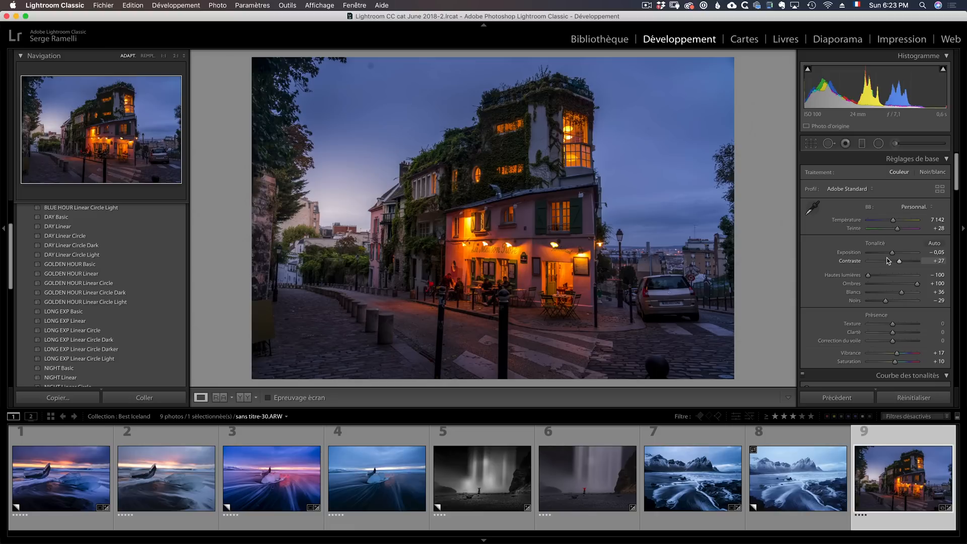
left_click_drag(890, 253, 902, 262)
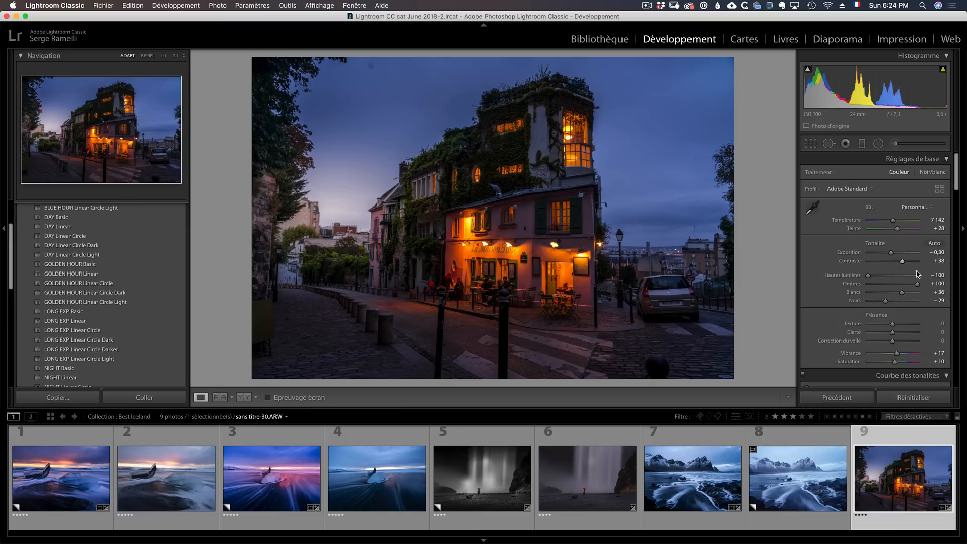
- Crop the café photo to a vertical 4 x 5 / 8 x 10 frame around the illuminated building
left_click(813, 144)
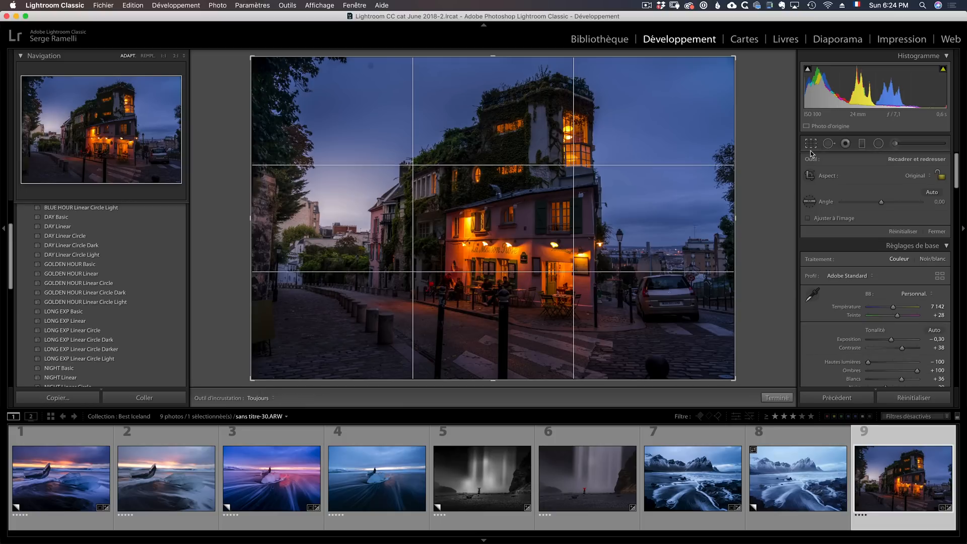
left_click(924, 177)
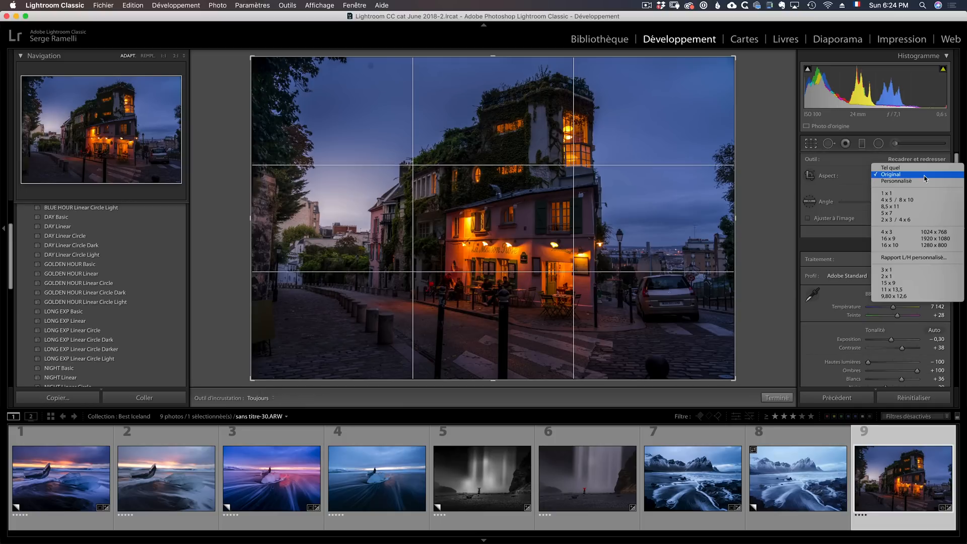
left_click(911, 200)
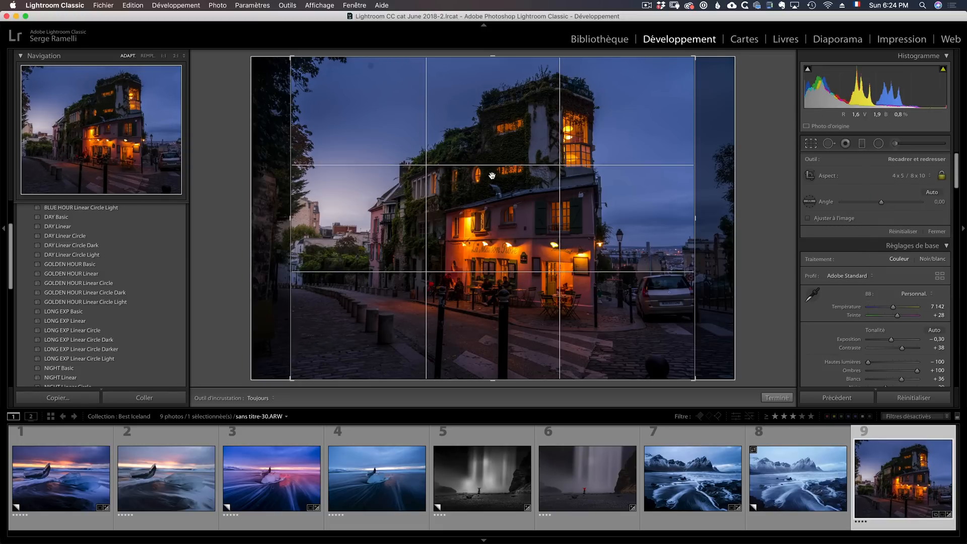
key("x")
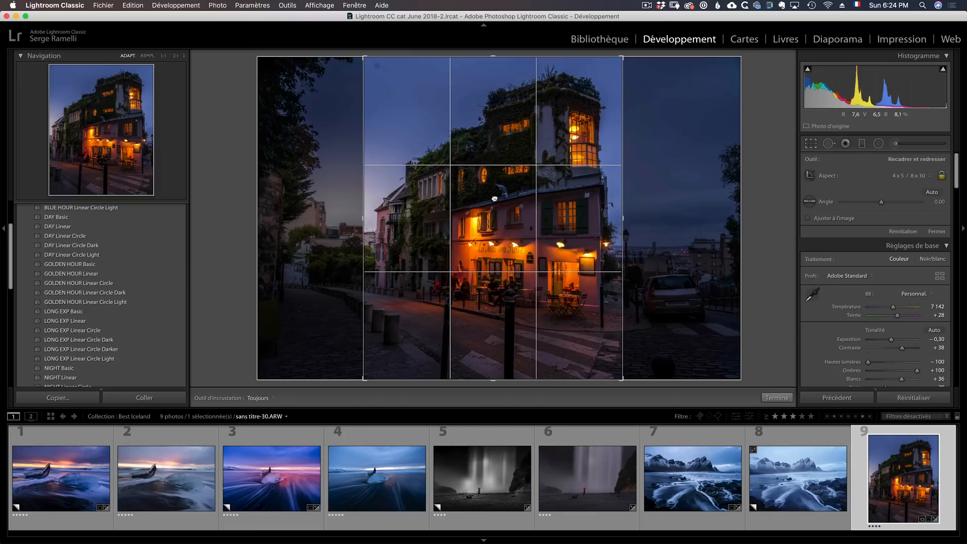
key("Return")
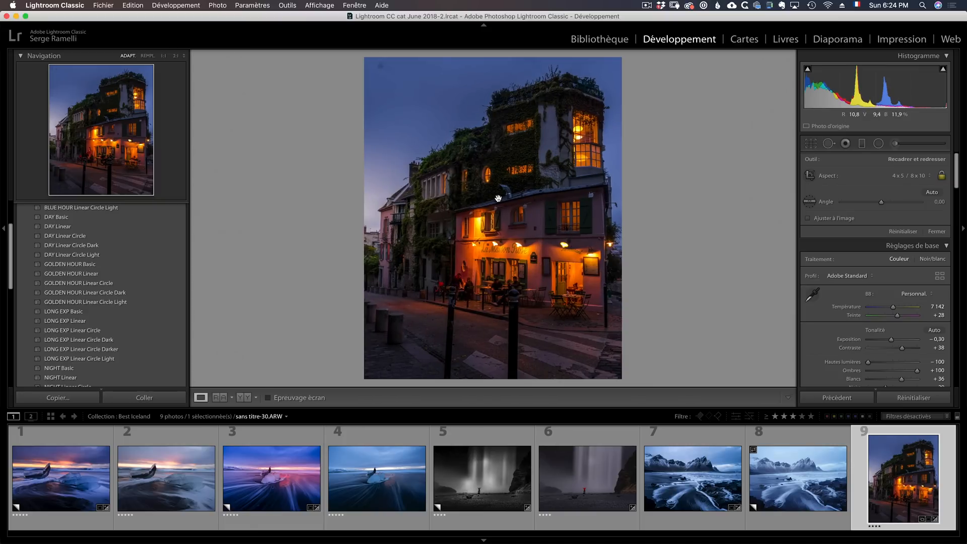
- Clean the spot in the café photo's sky with Dupliquer spot removal, and set Exposition to −0,45 and Blancs to +43
left_click(837, 145)
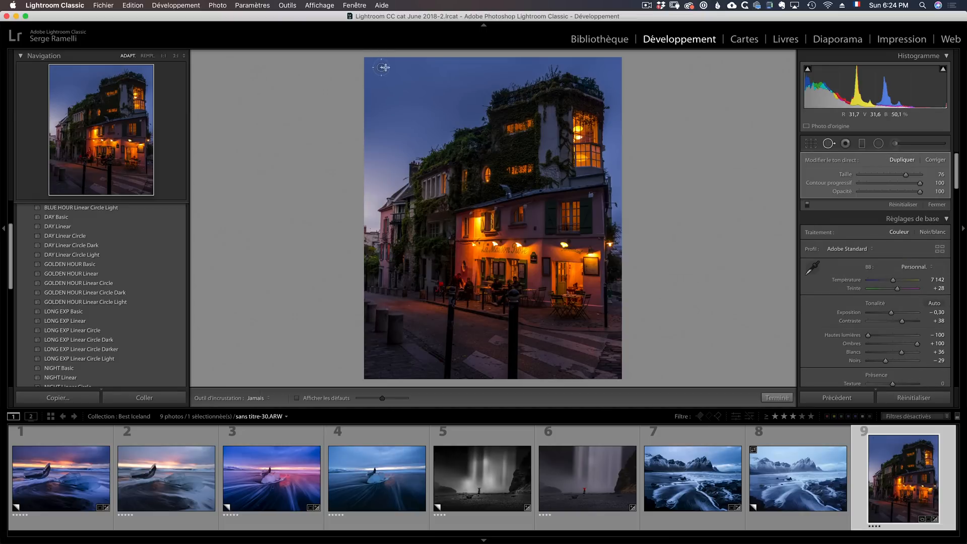
left_click(935, 204)
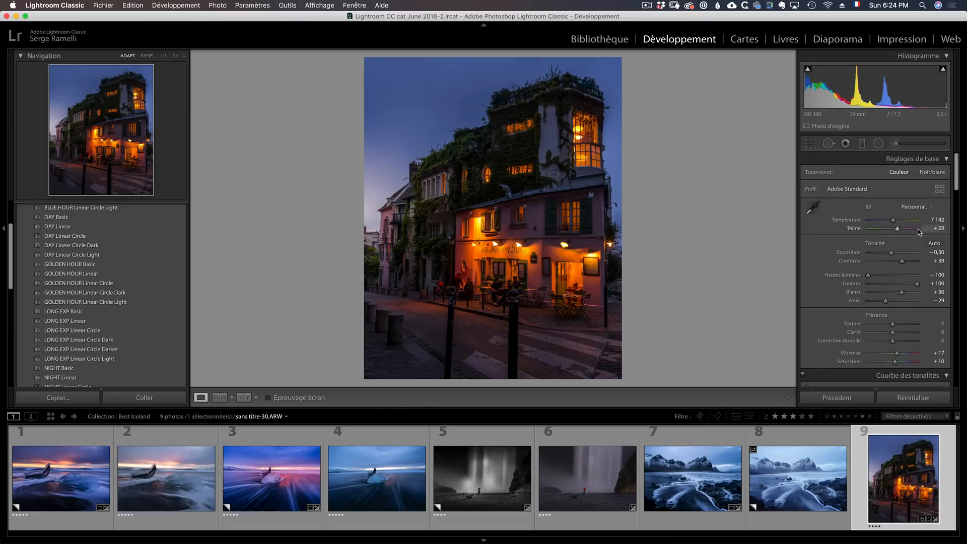
left_click_drag(890, 254, 888, 253)
left_click_drag(901, 292, 903, 292)
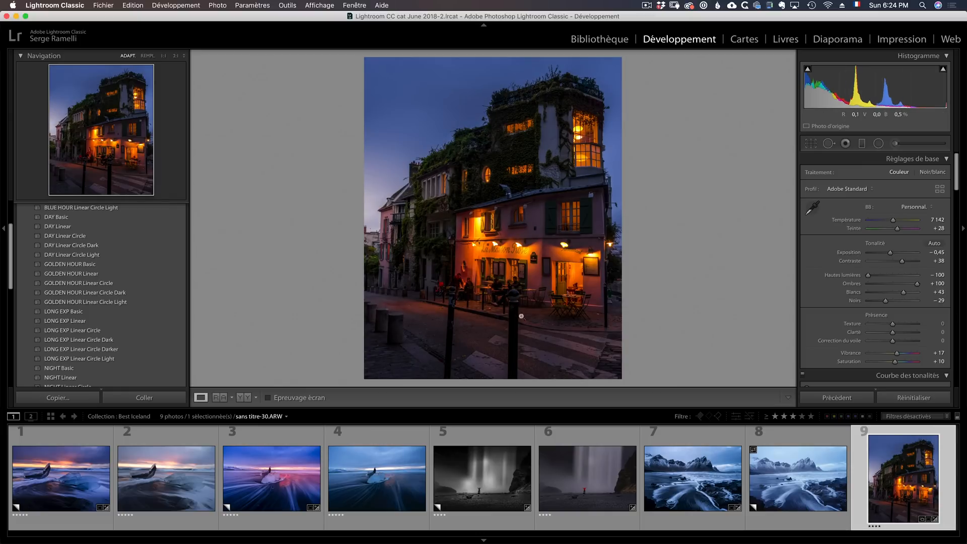
- Send the café photo from Lightroom to Adobe Photoshop 2020 for editing
right_click(890, 450)
mouse_move(873, 324)
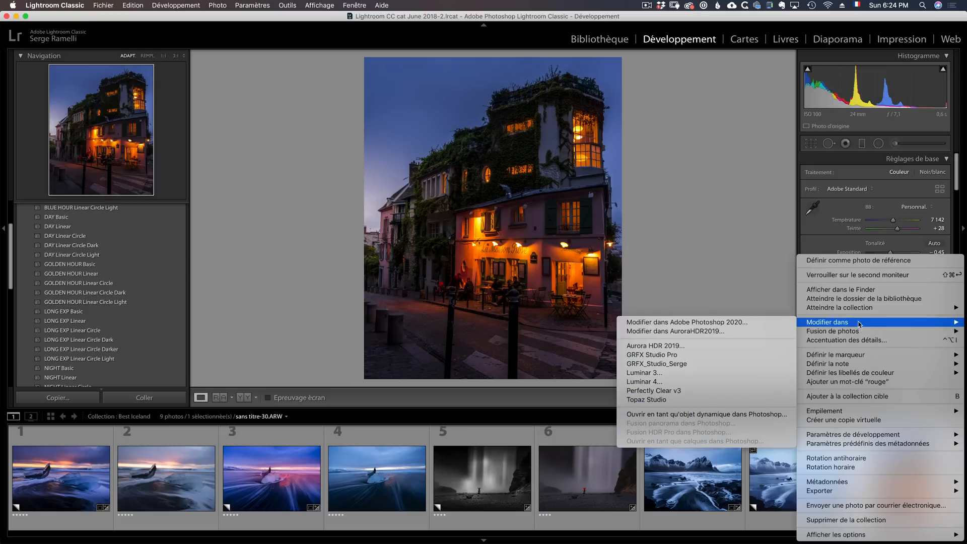
left_click(726, 324)
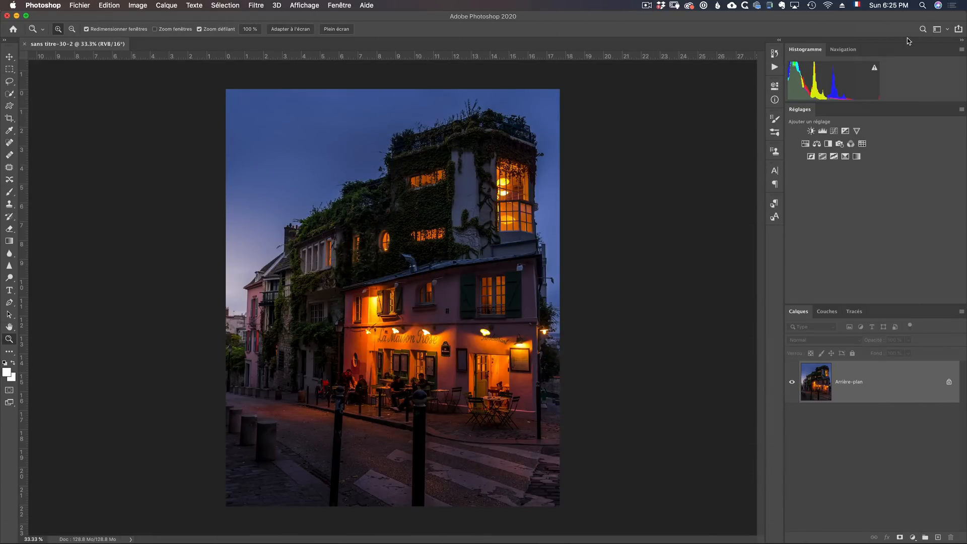
- Check the available workspaces, keeping Photographie, and duplicate the Arrière-plan layer
left_click(936, 29)
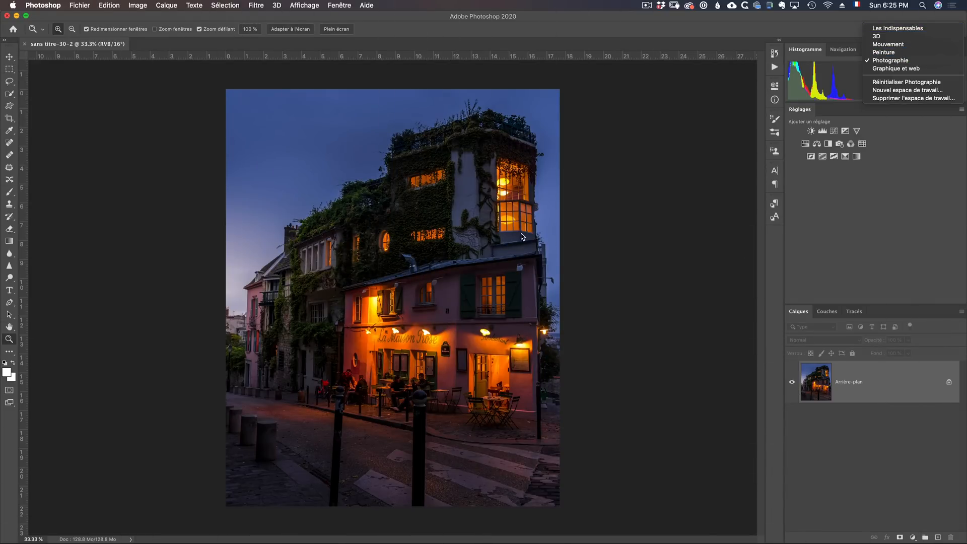
left_click(936, 388)
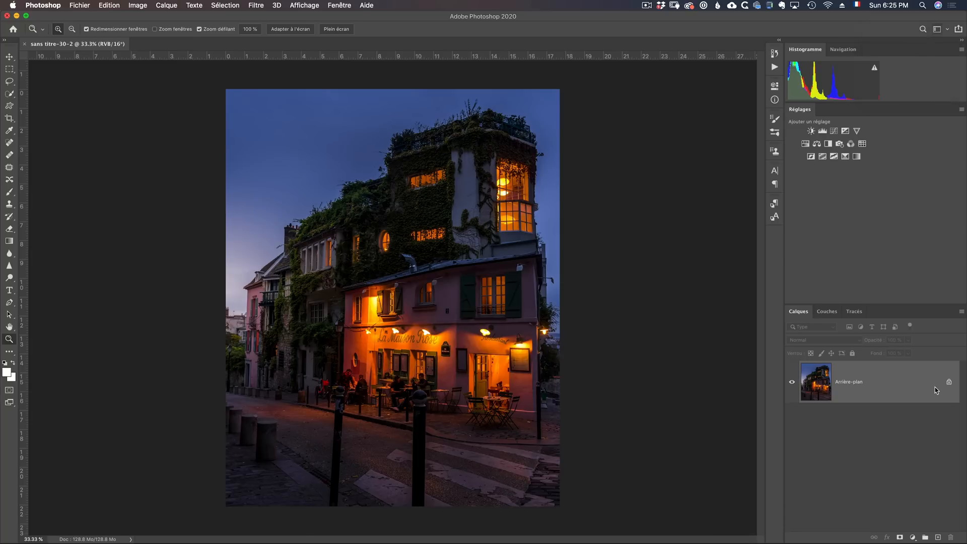
left_click_drag(881, 389, 940, 537)
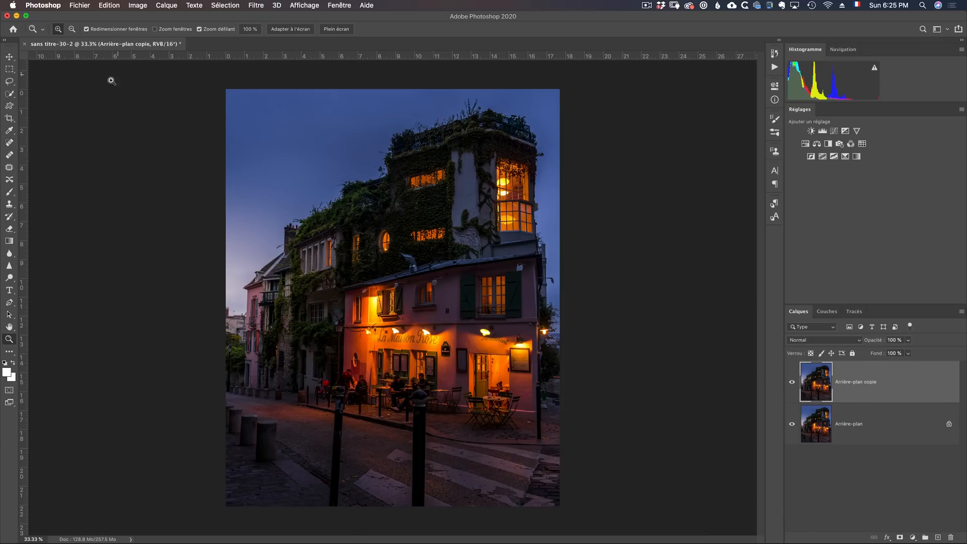
- Remove the two large foreground bollards from the street on the copied layer with the Spot Healing Brush
left_click(9, 144)
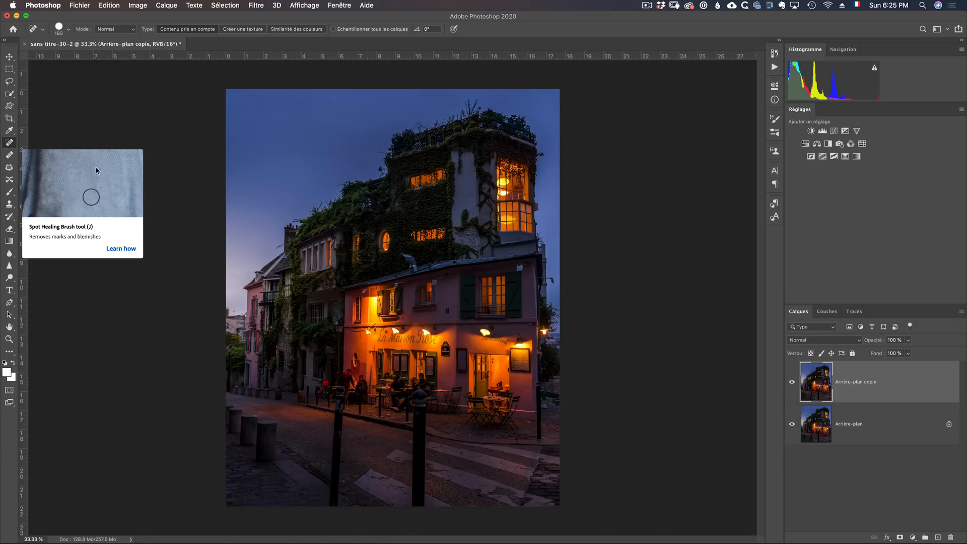
mouse_move(338, 417)
left_mouse_down()
mouse_move(331, 513)
mouse_move(345, 503)
left_mouse_up()
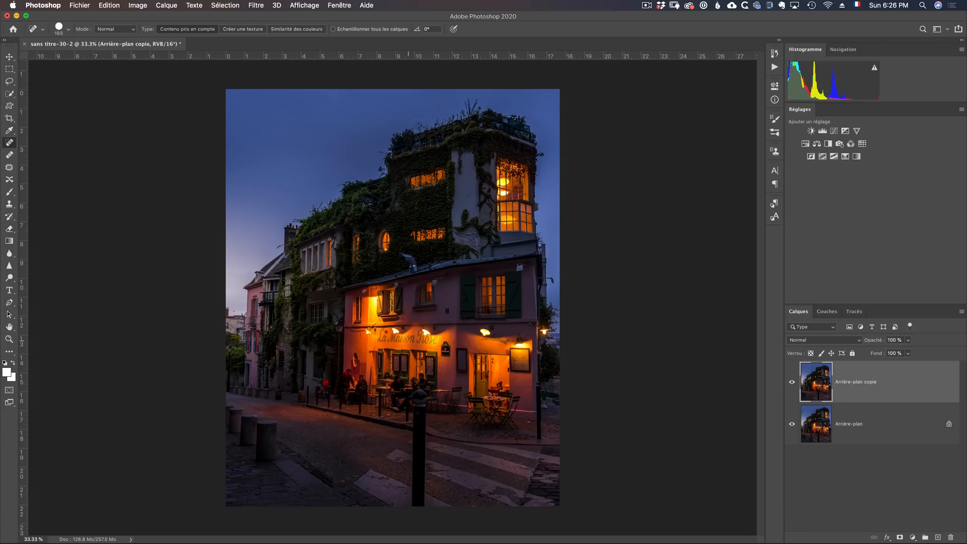
left_click_drag(418, 326, 409, 329)
left_click_drag(414, 395, 417, 508)
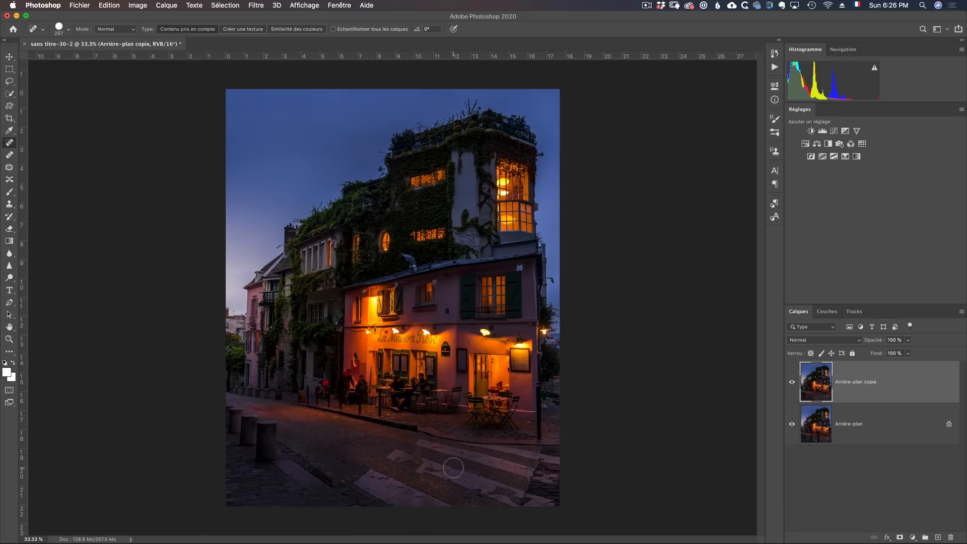
- Repair the crosswalk stripes where the bollard stood, using the Clone Stamp (Tampon de duplication) tool
key("s")
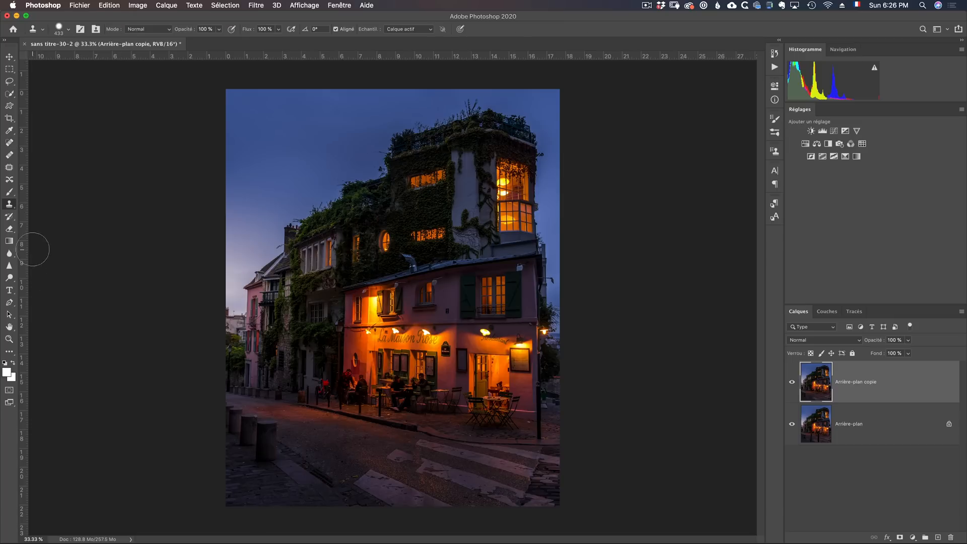
right_click(10, 205)
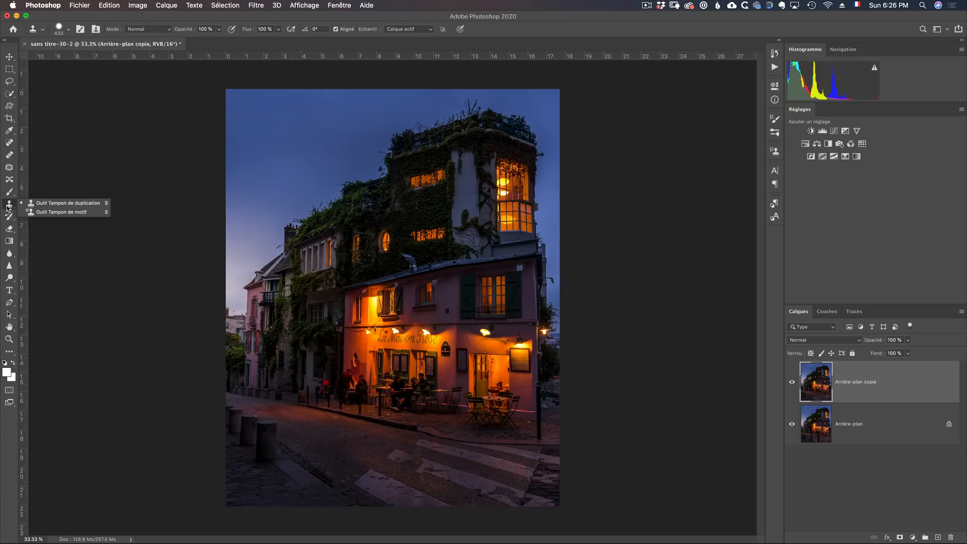
left_click_drag(423, 461, 412, 461, "ctrl+alt")
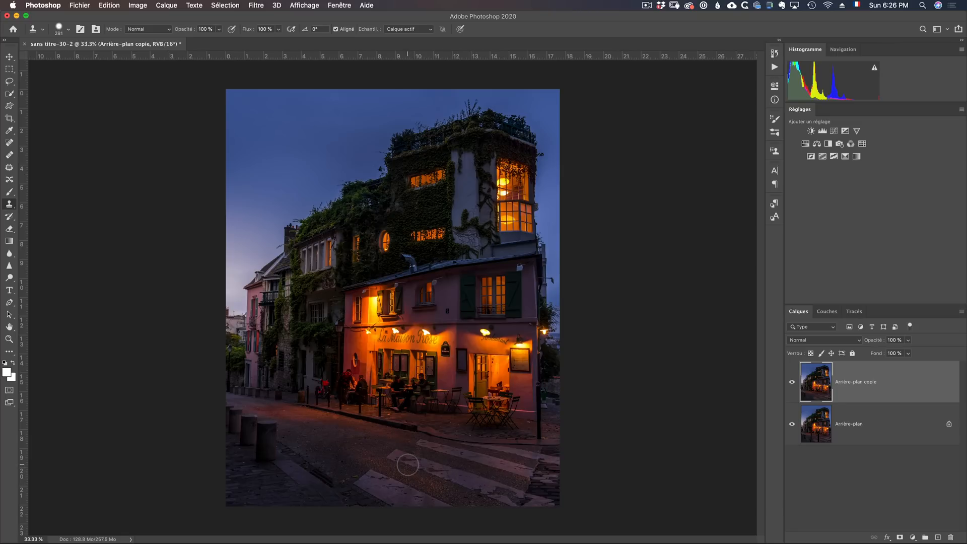
- Inspect the retouched café terrace at 100 %, and view the whole photo in full screen
key("z")
left_click_drag(413, 396, 449, 433)
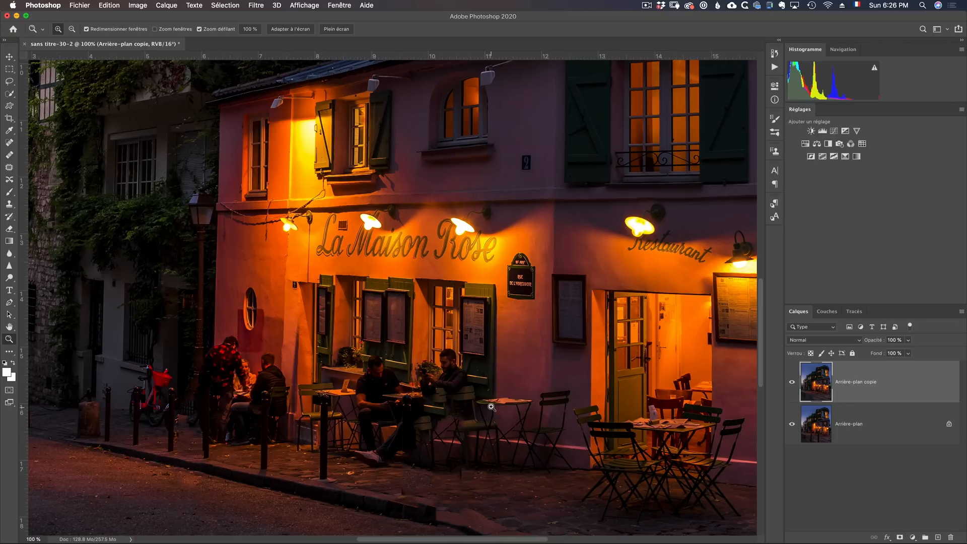
left_click_drag(462, 477, 458, 487)
left_click(384, 311, "alt")
left_click(384, 310, "alt")
left_click(385, 311, "alt")
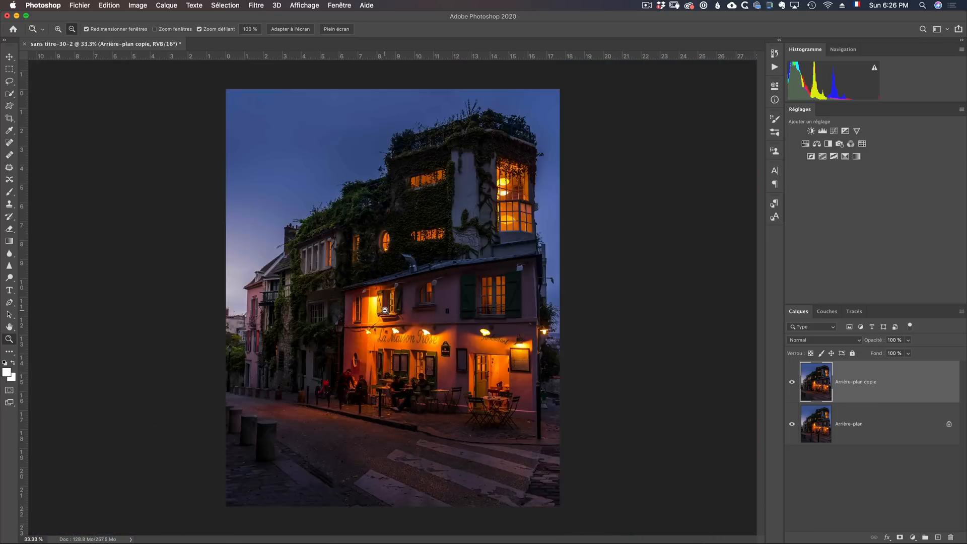
left_click(385, 311, "alt")
left_click(384, 310, "alt")
left_click(385, 312, "alt")
left_click(390, 315)
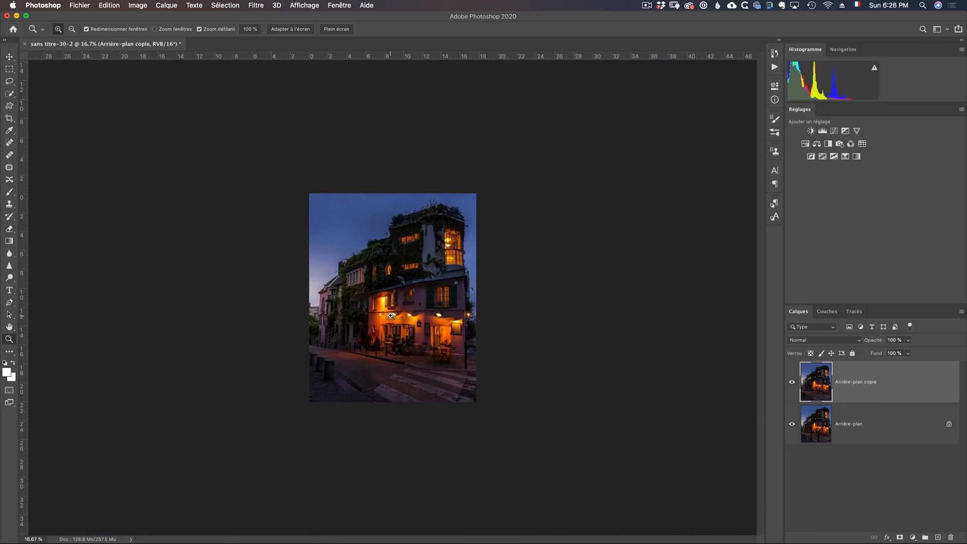
left_click(385, 305)
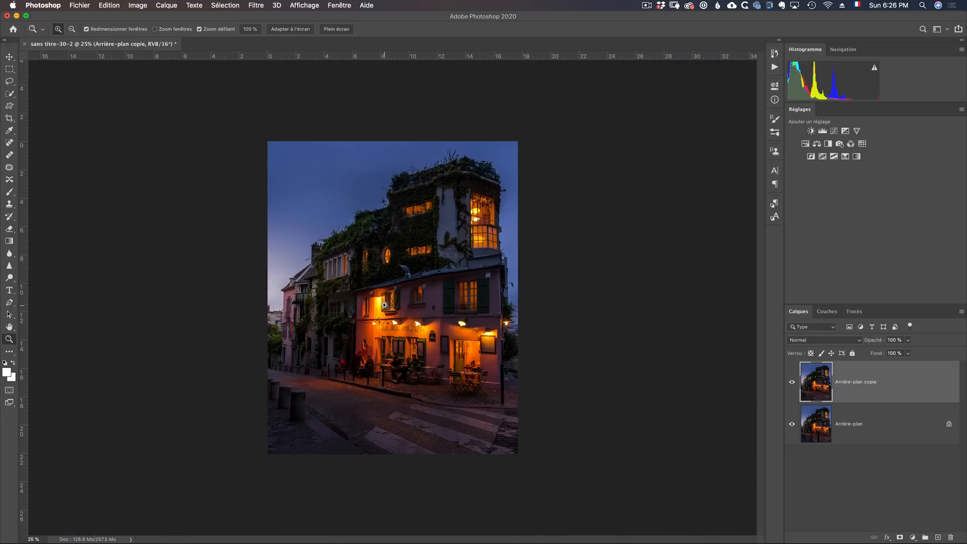
key("f")
key("f")
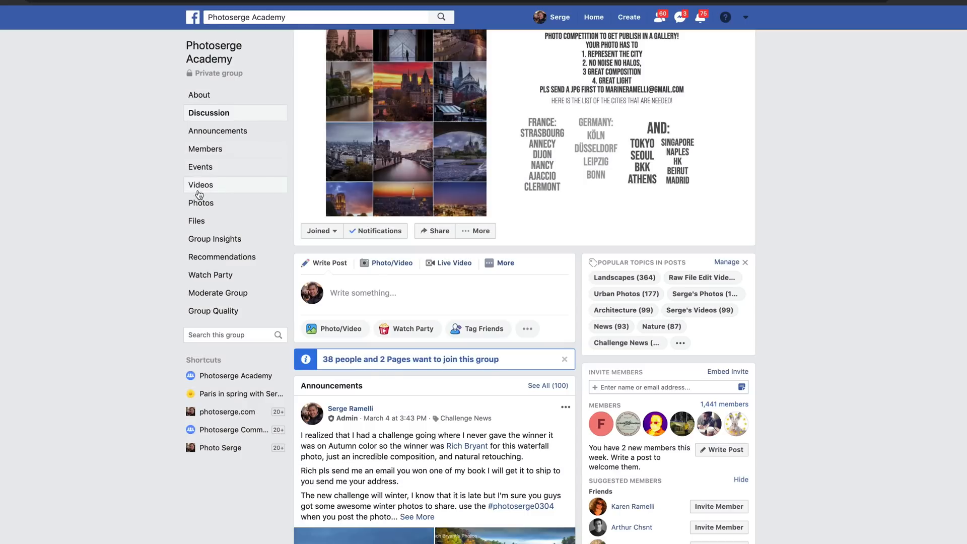
- Switch to Facebook and browse the videos of the Photoserge Academy group
left_click(199, 188)
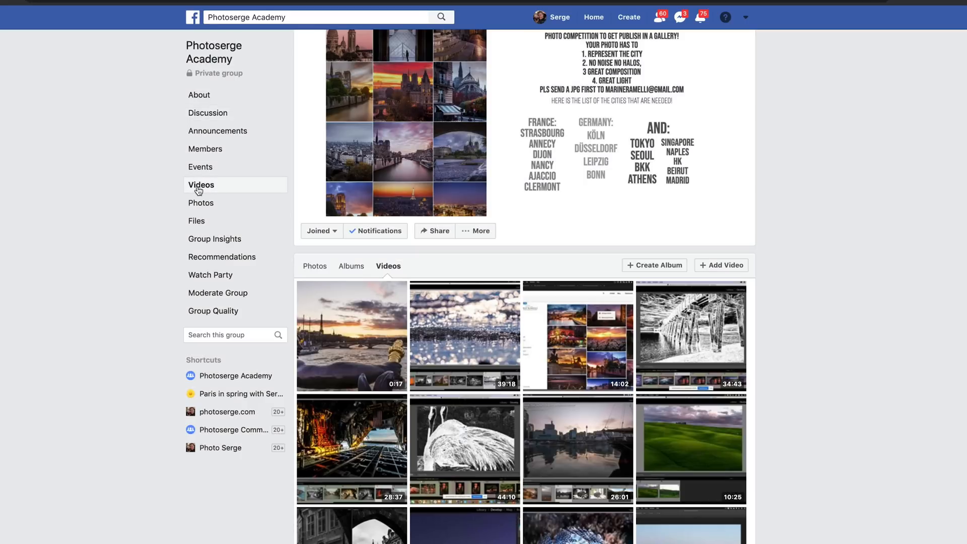